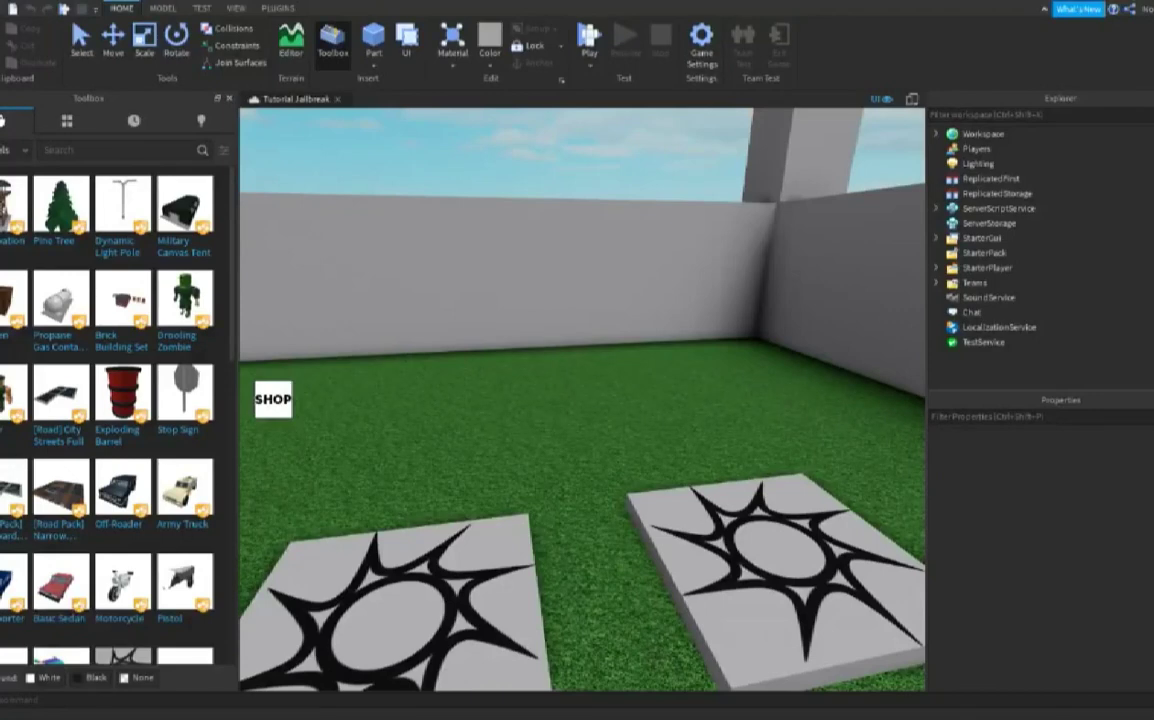
- Move the Criminal spawn pad out of the courtyard, away from the Police and Prisoners pads
right_click_drag(648, 407, 648, 407)
left_click(81, 40)
right_click_drag(552, 275, 580, 265)
scroll(552, 275, "up", 4)
scroll(580, 265, "down", 6)
right_click_drag(602, 224, 602, 224)
right_click_drag(709, 329, 720, 329)
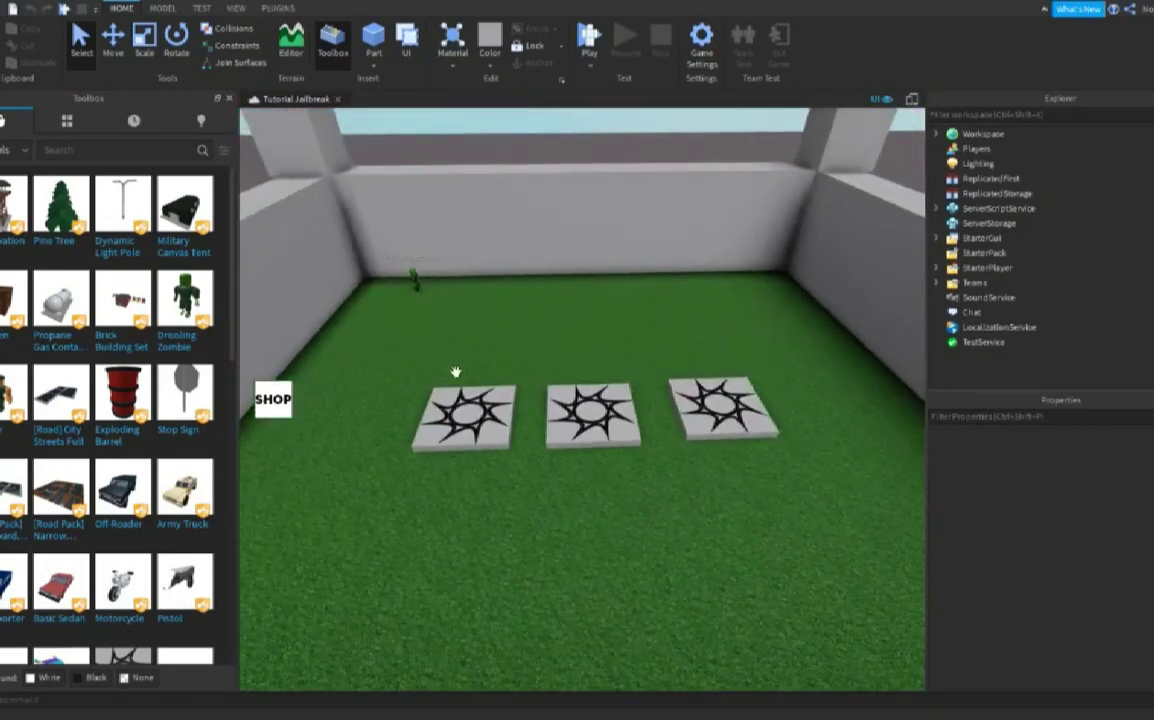
left_click(463, 415)
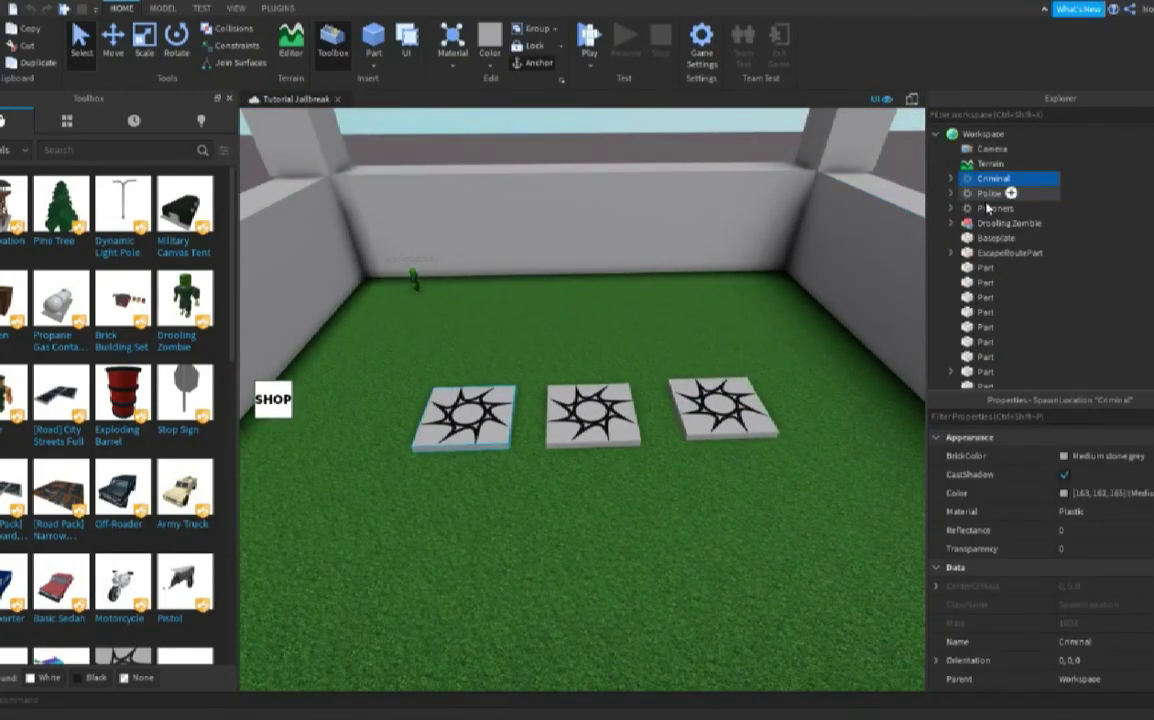
left_click(974, 165)
left_click(980, 180)
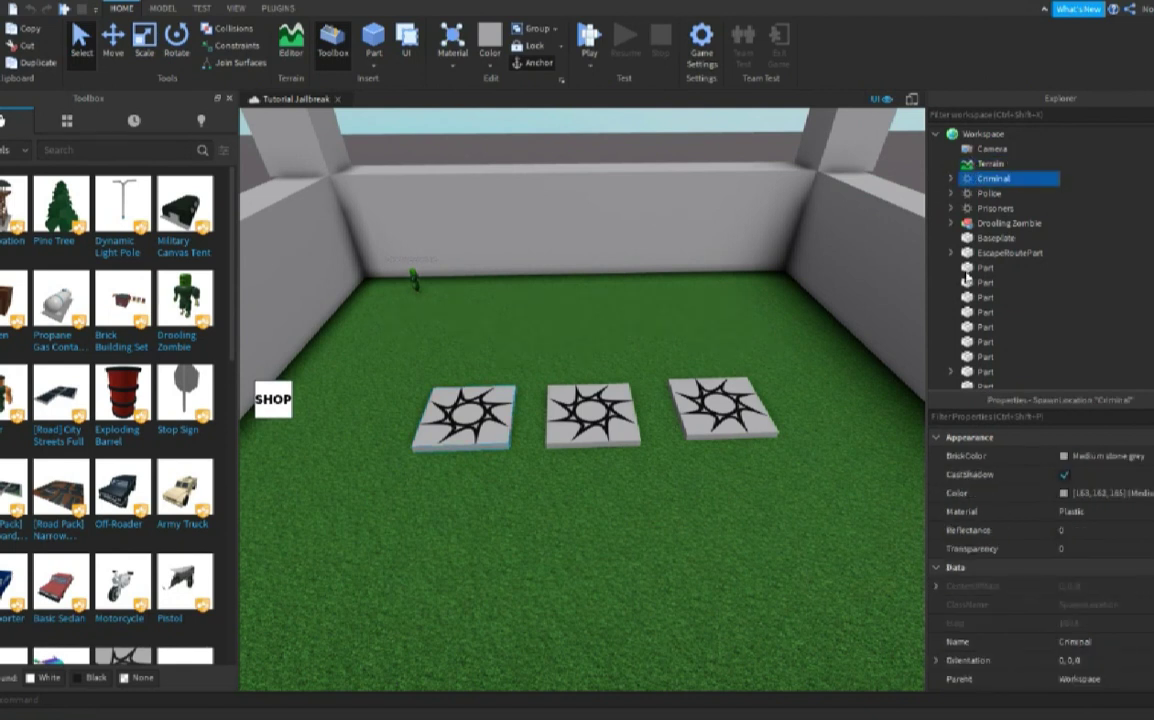
left_click_drag(481, 424, 448, 335)
right_click_drag(476, 412, 448, 335)
left_click_drag(448, 335, 369, 350)
right_click_drag(448, 335, 369, 350)
mouse_move(369, 350)
left_mouse_down()
mouse_move(404, 335)
mouse_move(381, 349)
left_mouse_up()
key("w")
right_click_drag(404, 335, 381, 349)
left_click_drag(381, 349, 350, 404)
right_click_drag(381, 349, 350, 404)
left_click_drag(350, 404, 354, 392)
right_click_drag(354, 392, 559, 528)
- Move the Prisoners spawn pad and the Police spawn pad into two separate corners of the courtyard
left_click(565, 538)
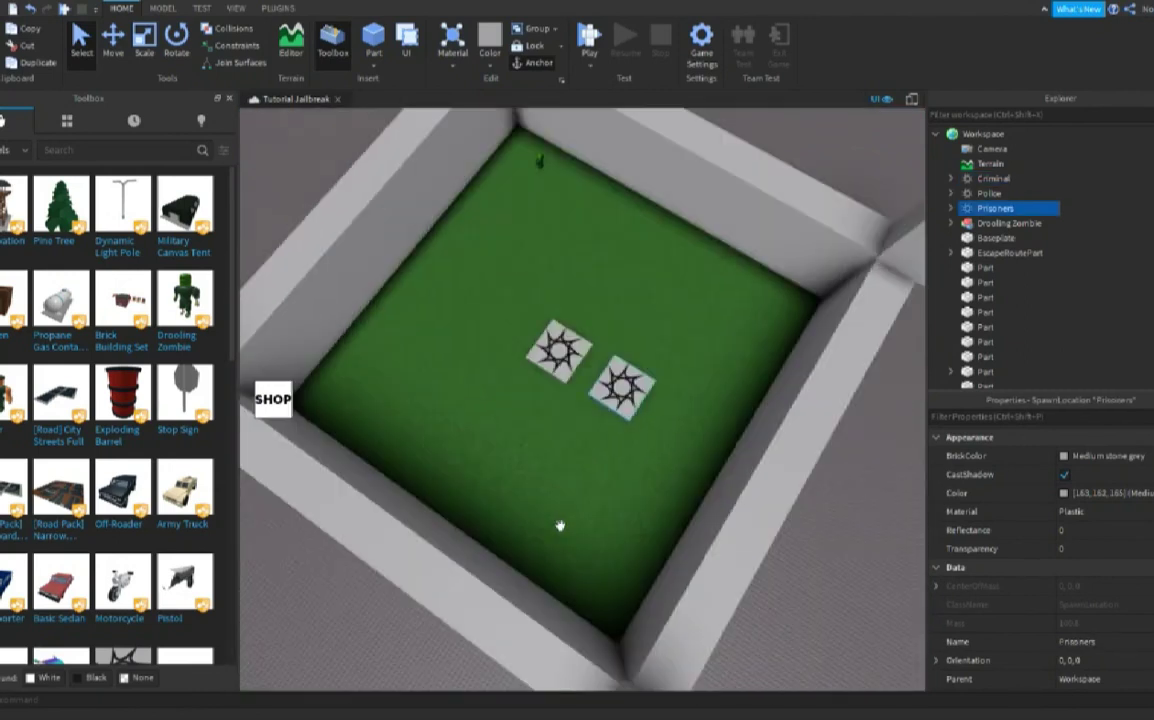
left_click_drag(630, 391, 599, 572)
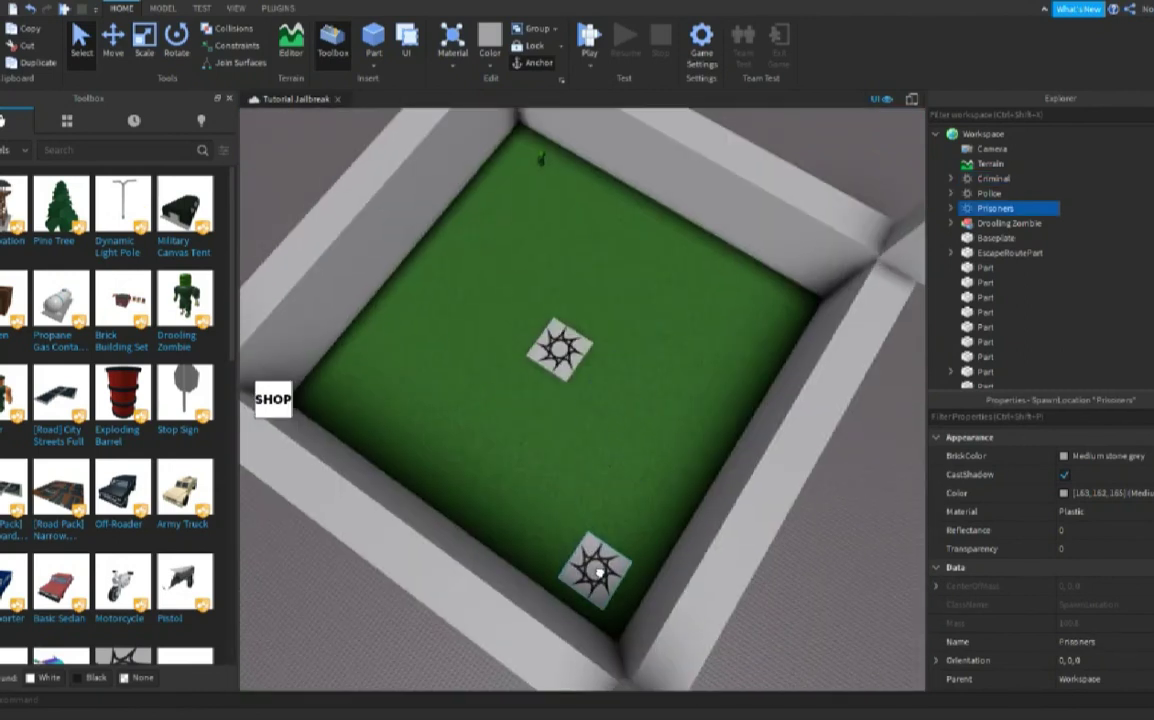
left_click_drag(541, 352, 342, 386)
right_click_drag(344, 385, 355, 372)
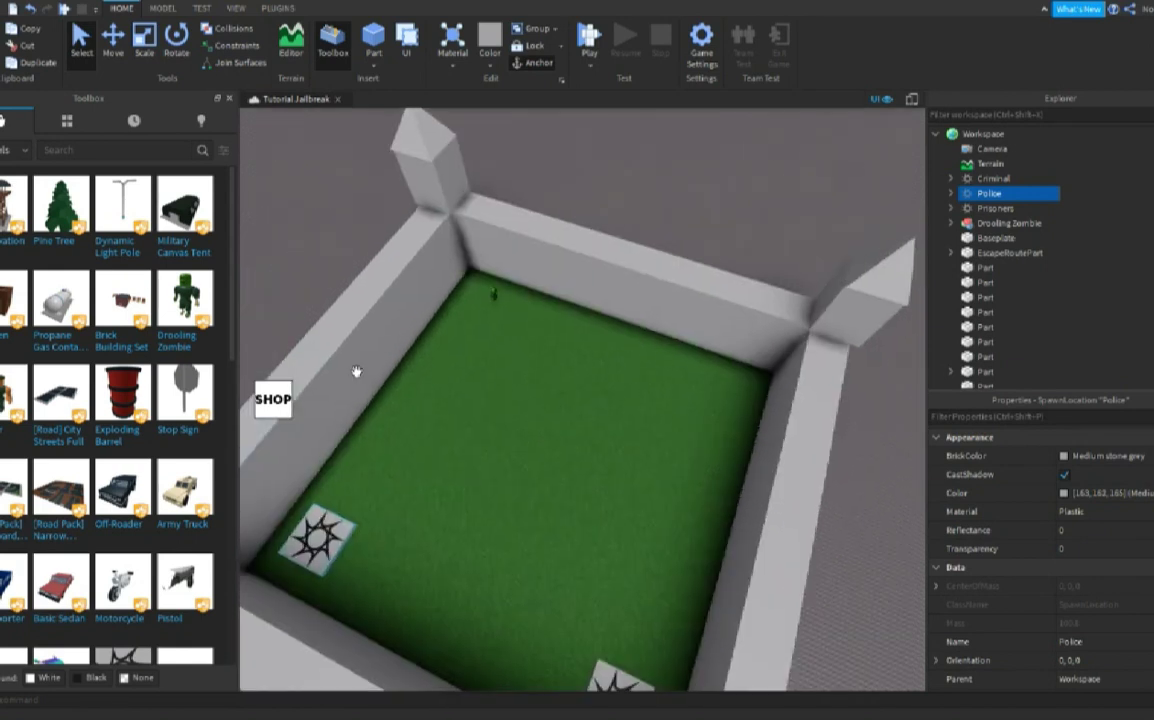
left_click(689, 169)
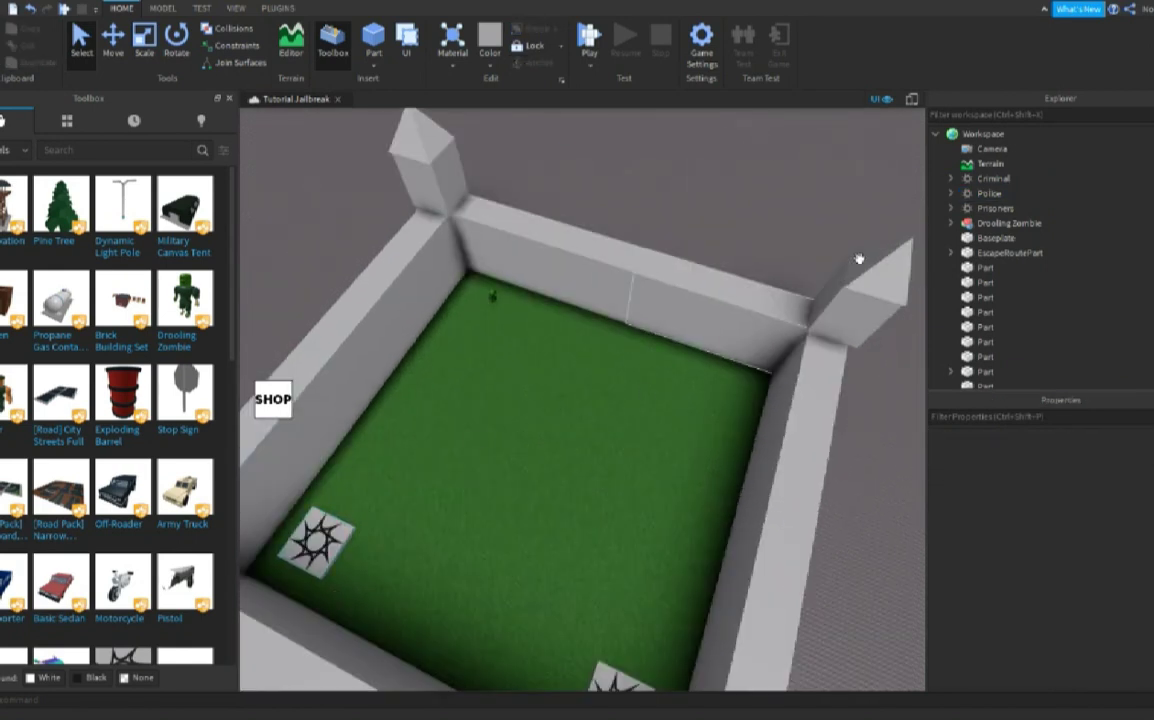
right_click_drag(860, 258, 871, 247)
right_click_drag(740, 249, 732, 242)
key("w")
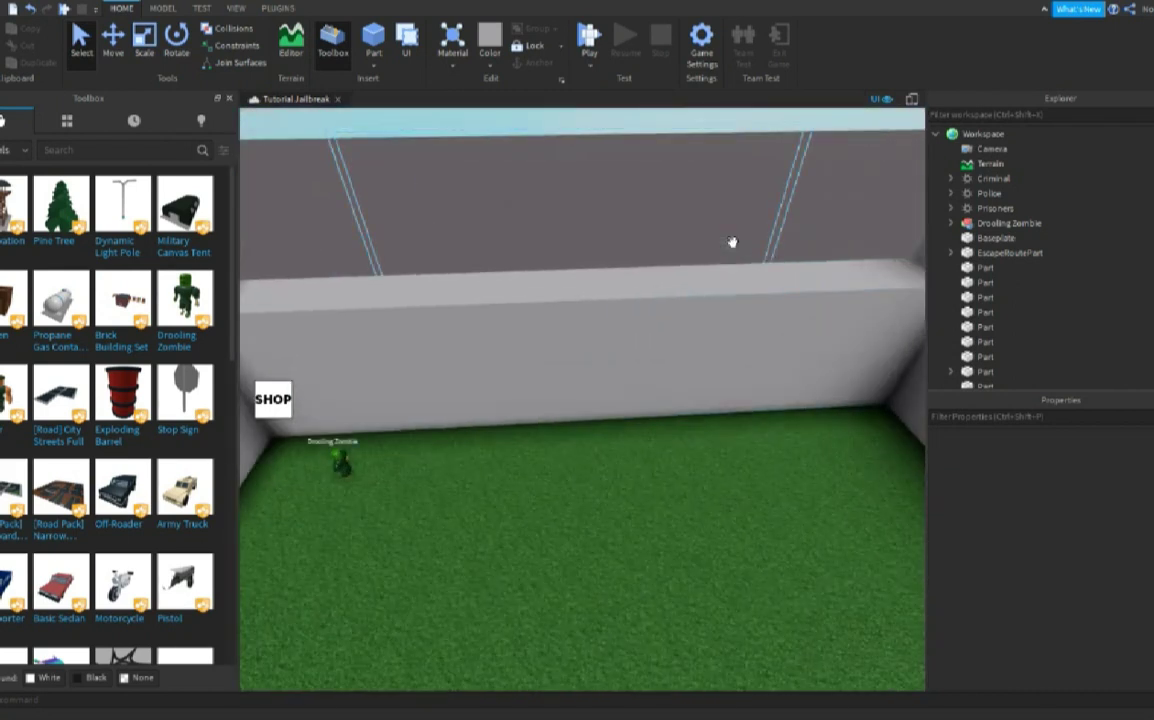
- Add a folder named Scripts to the Workspace
mouse_move(1022, 131)
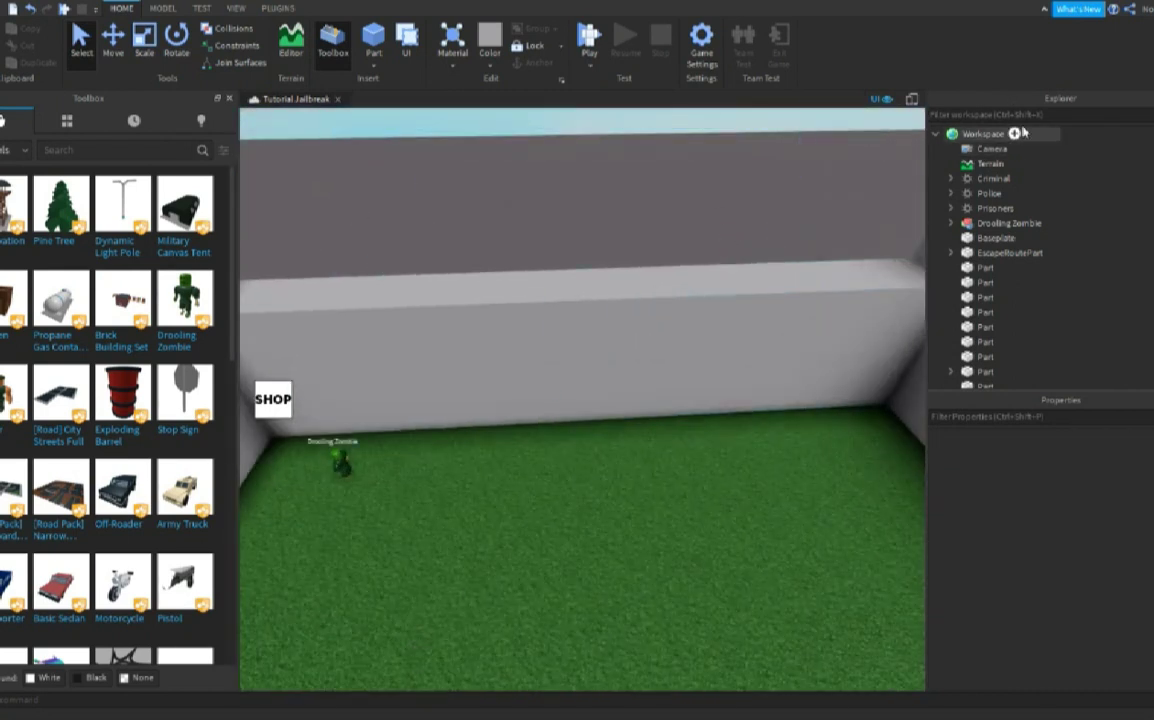
left_click(1014, 133)
type("Fold")
key("Return")
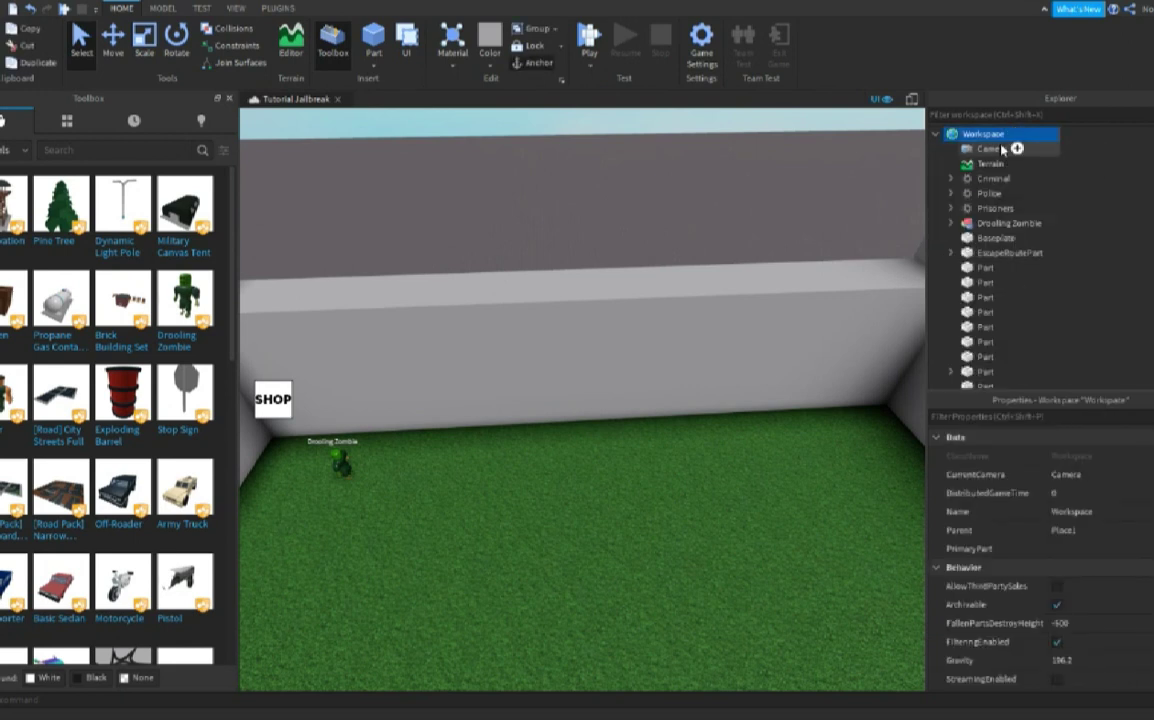
left_click(993, 179)
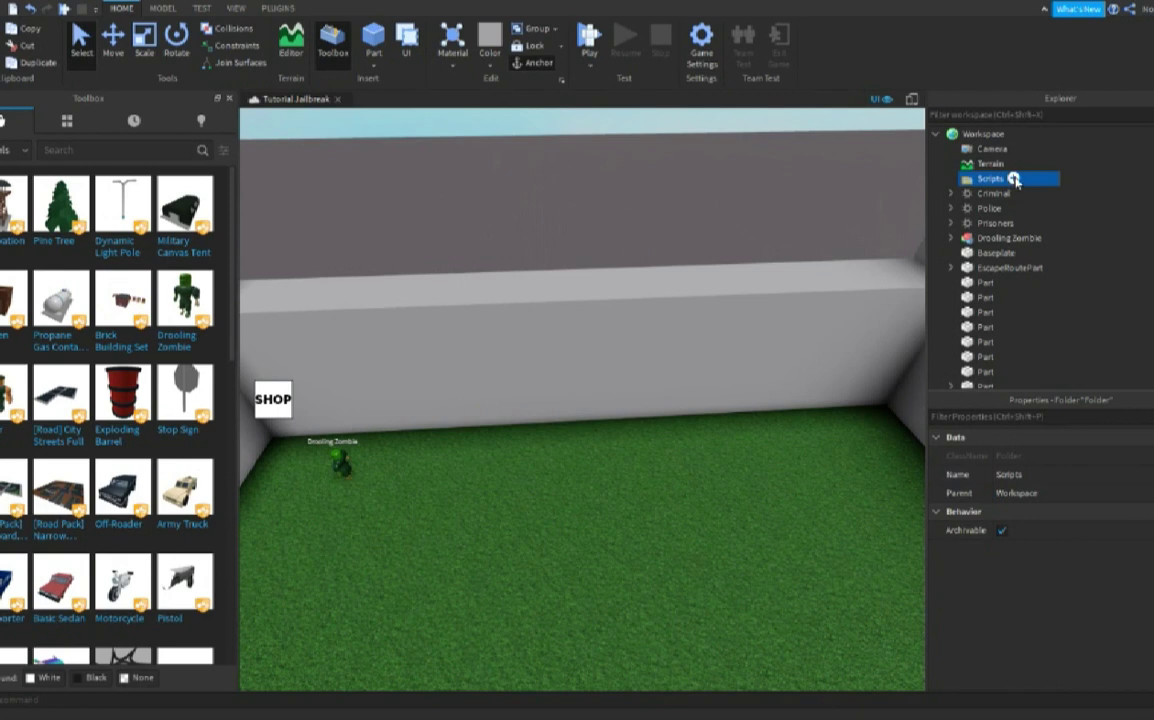
- Insert a script into the Scripts folder and replace its default code with local plrs = game.Players
left_click(1014, 179)
type("script")
key("Return")
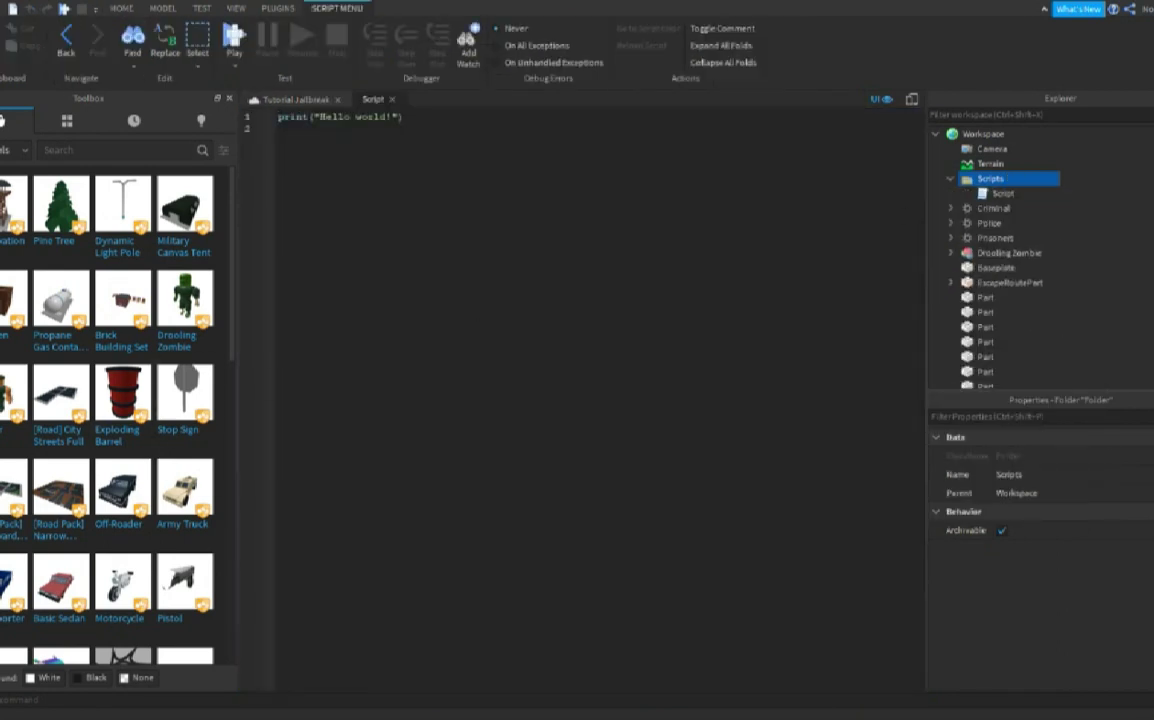
key("ctrl+a")
type("local plrs = game.Players  ")
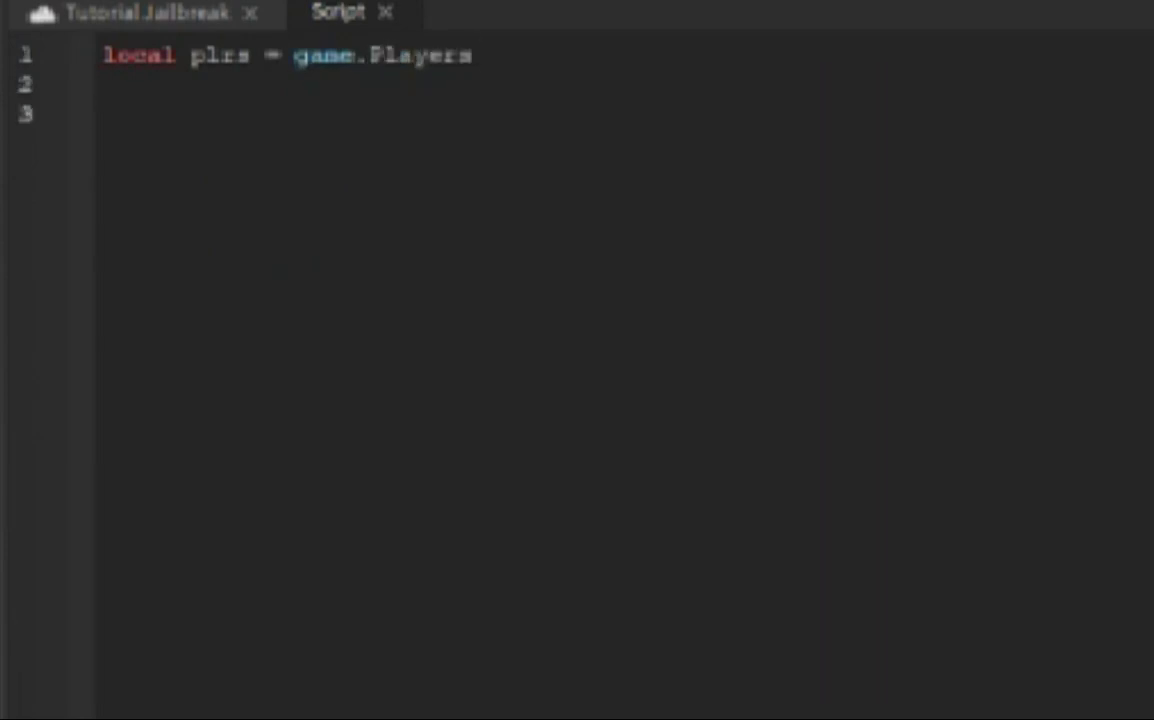
- Write a plrs.PlayerAdded handler taking plr, with a nested plr.CharacterAdded handler taking char
type("plrs.PlayerAdded:Connect(function(plr)")
key("Return")
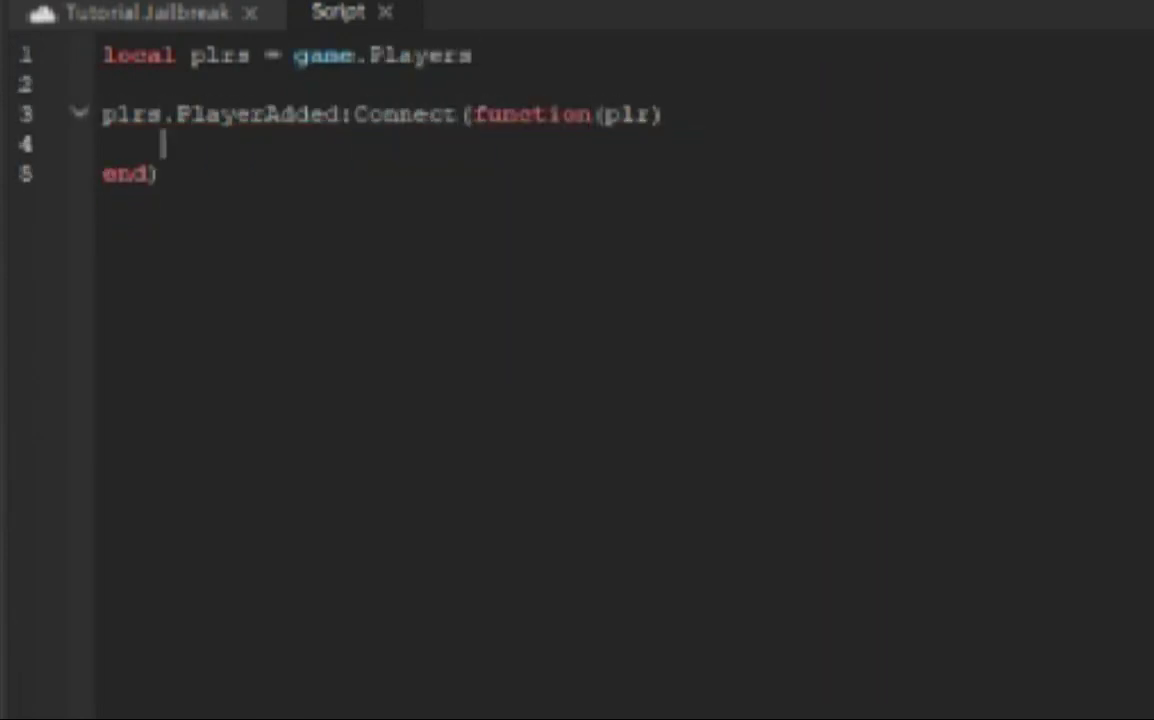
type("plr.CharacterAdded:Connect(function(")
type("char")
key("Return")
- Connect a function to the Died event of char:FindFirstChild("Humanoid") inside the CharacterAdded handler
type("char:FindFirstChild(")
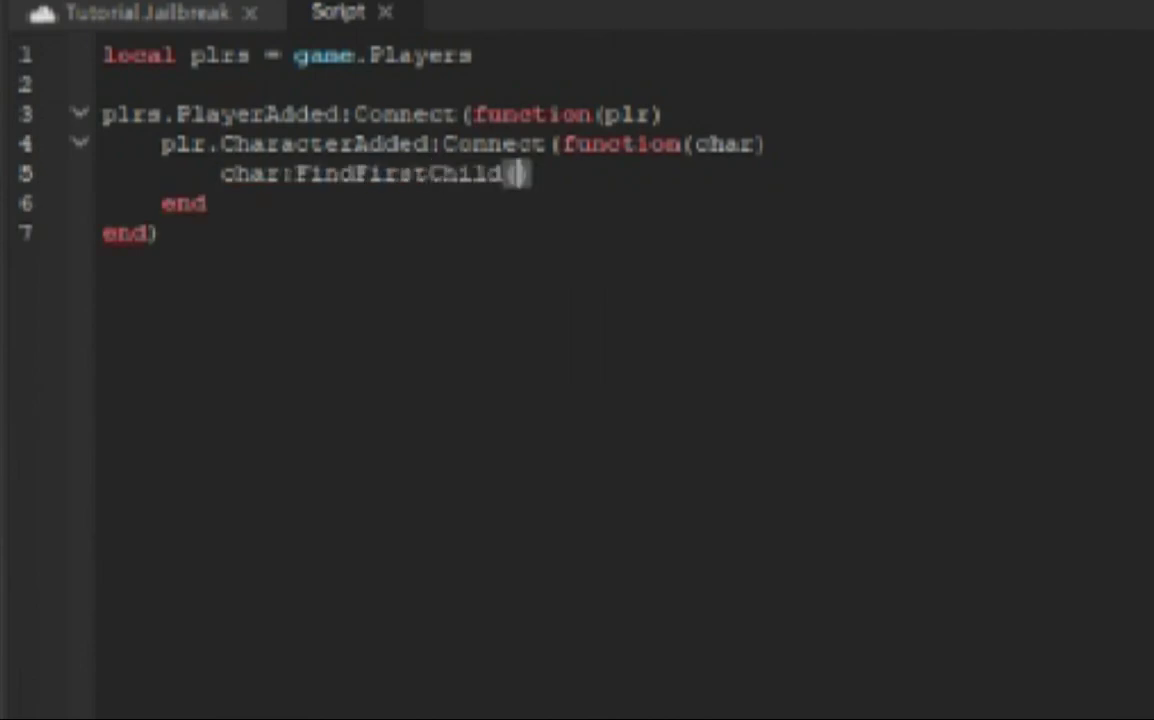
type("\"Humanoid\").Died:Connect(function()")
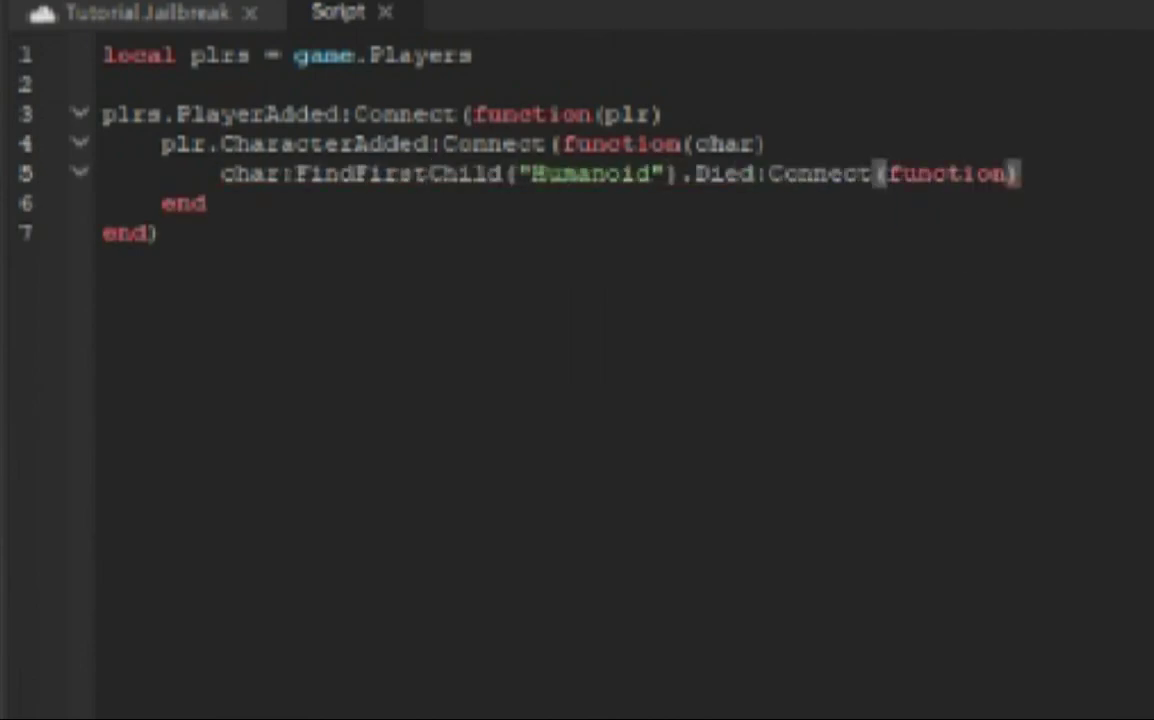
key("Return")
- In the Died function, set local pg = plr:WaitForChild("PlayerGui") and add repeat wait() until plr:FindFirstChild("PlayerGui")
type("local Pg = plr")
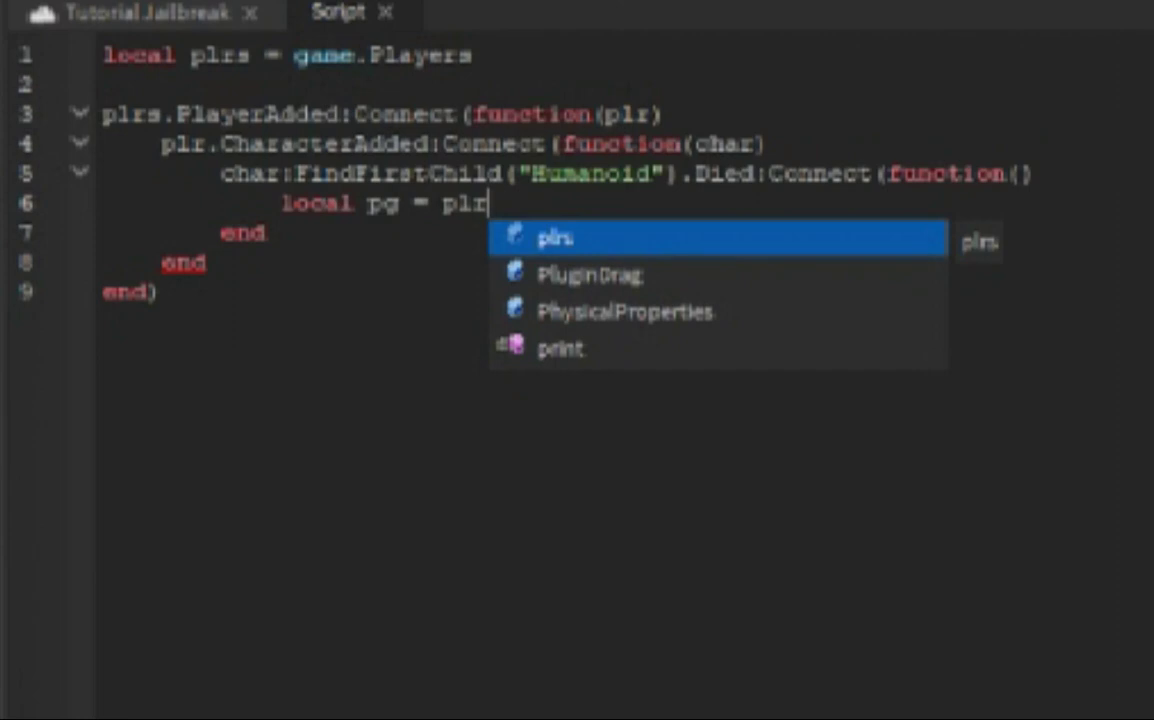
type(":WaitForChild(\"PlayerGui\")")
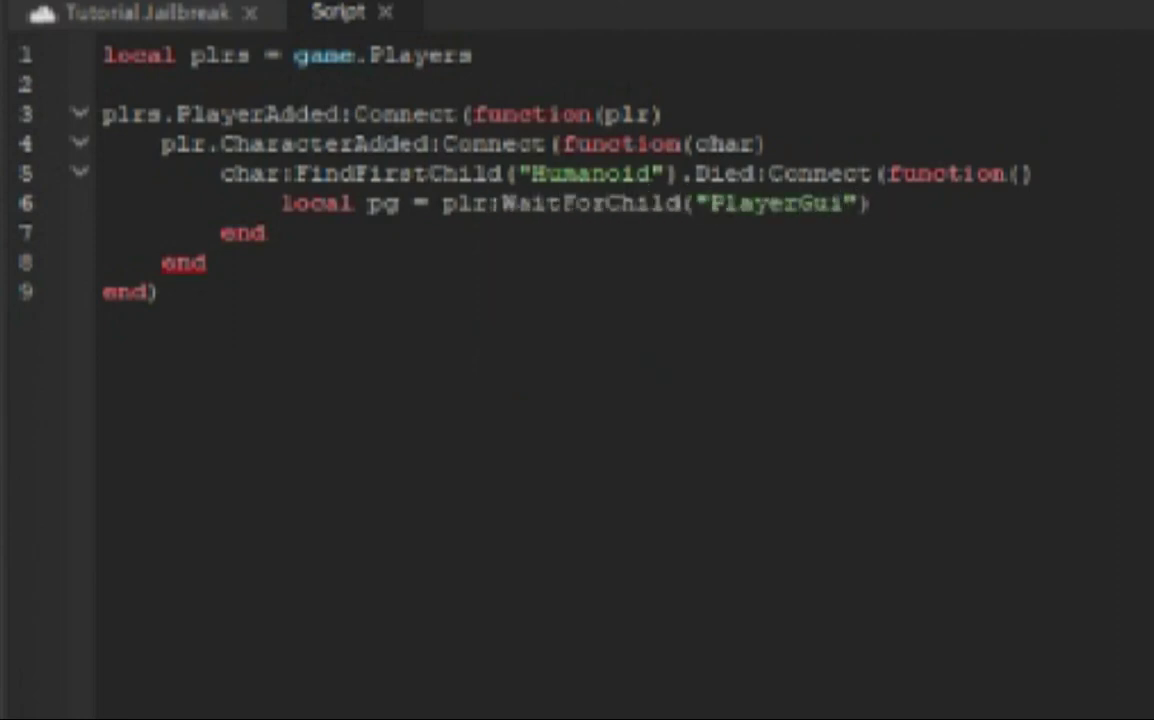
key("Return")
type("repeat wait() until plr")
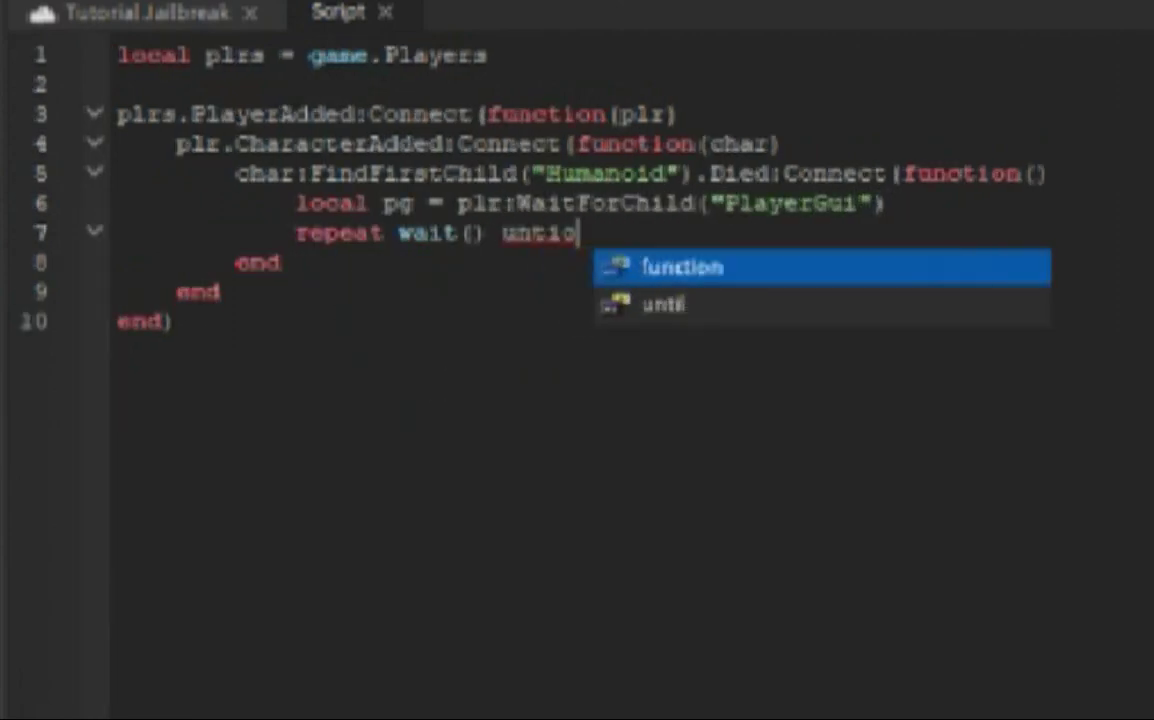
type(":FindFirstChild(\"P")
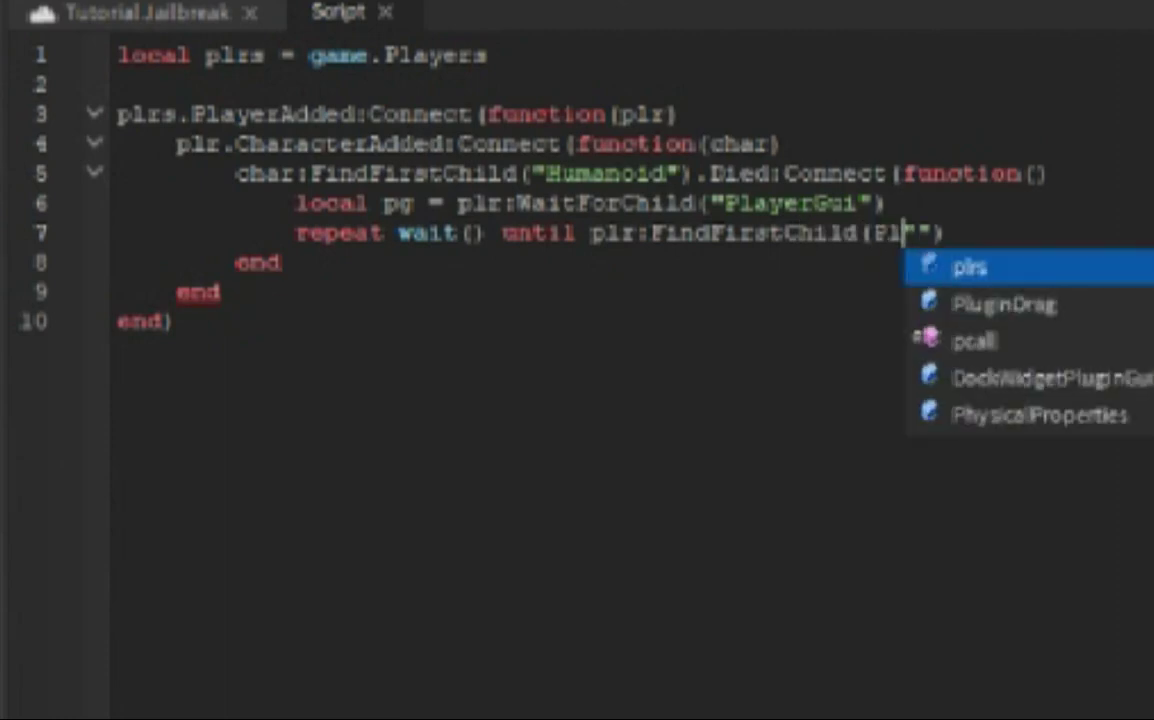
type("layerGui\")")
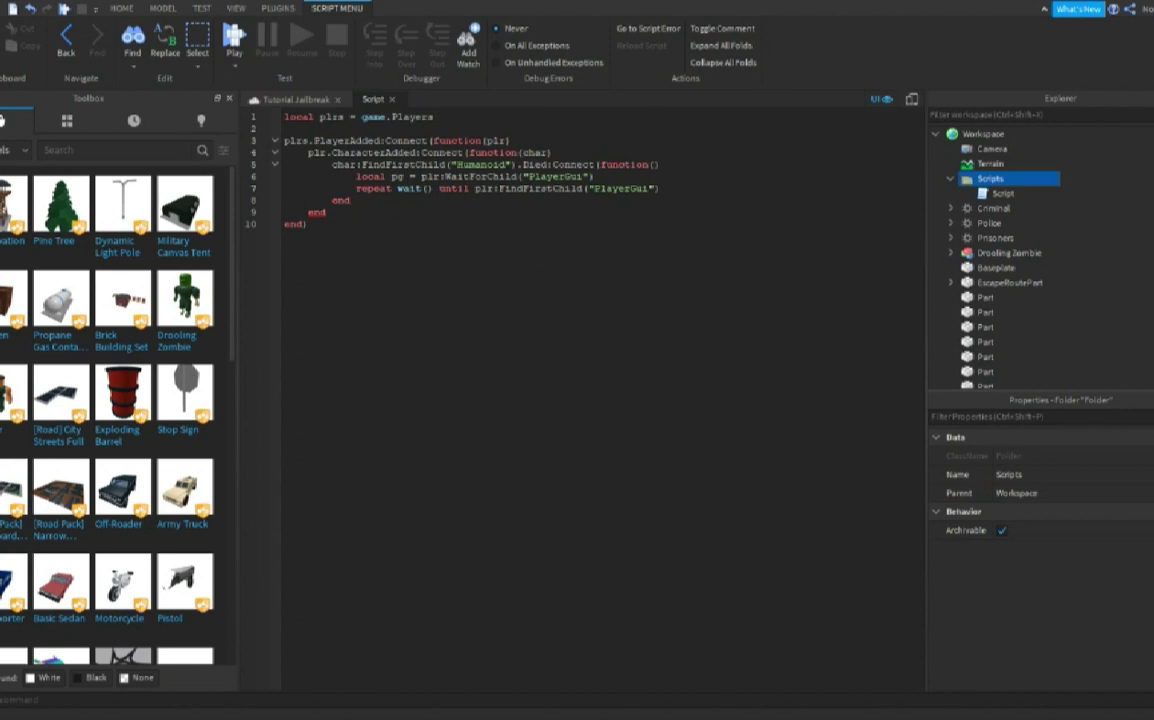
- Add a second ScreenGui to StarterGui in the place and name it DeathFrameGui
left_click(290, 100)
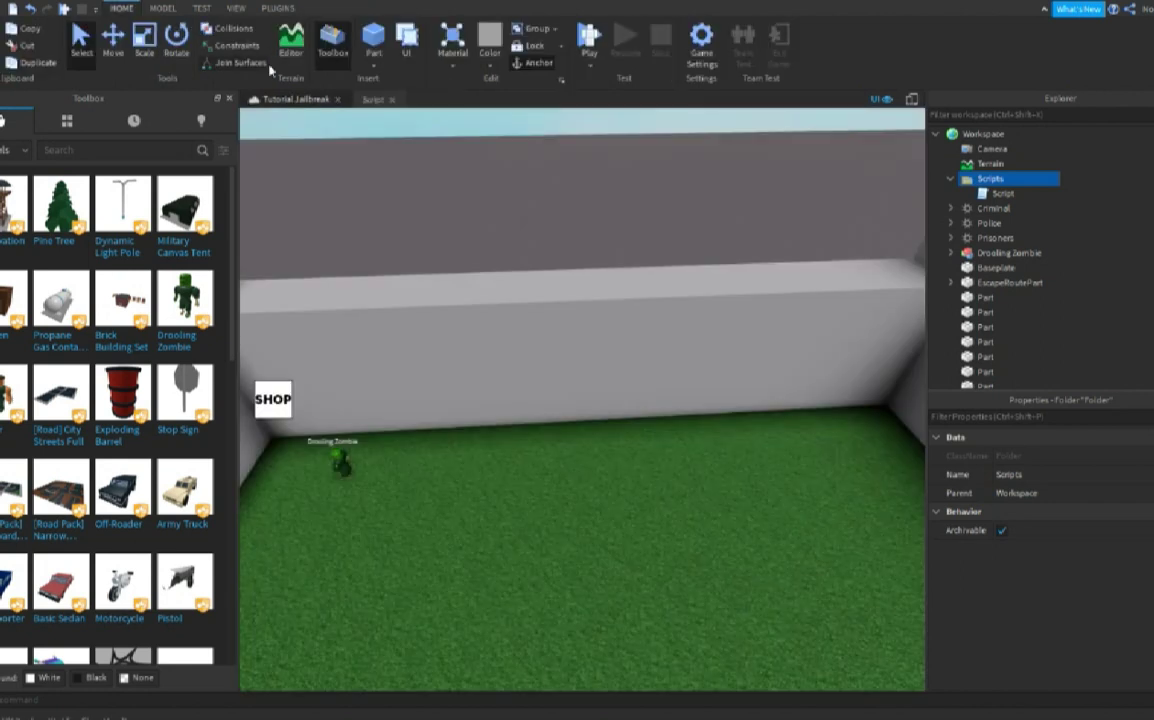
left_click(937, 134)
left_click(936, 238)
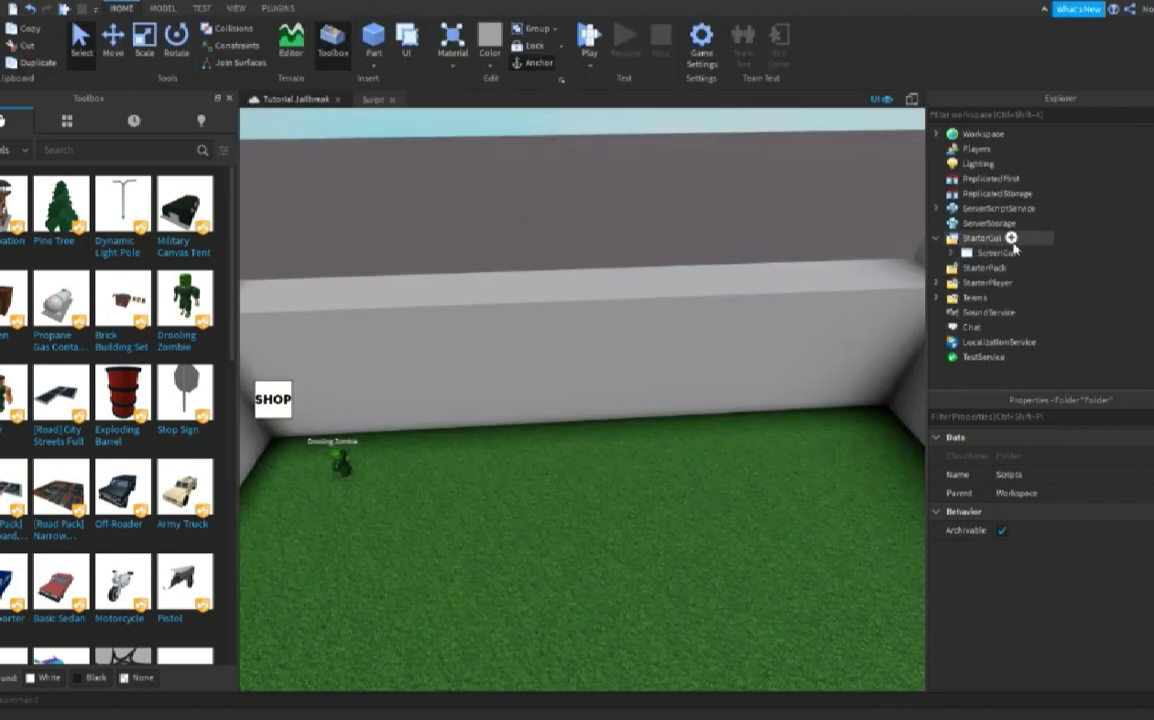
left_click(1011, 238)
key("Escape")
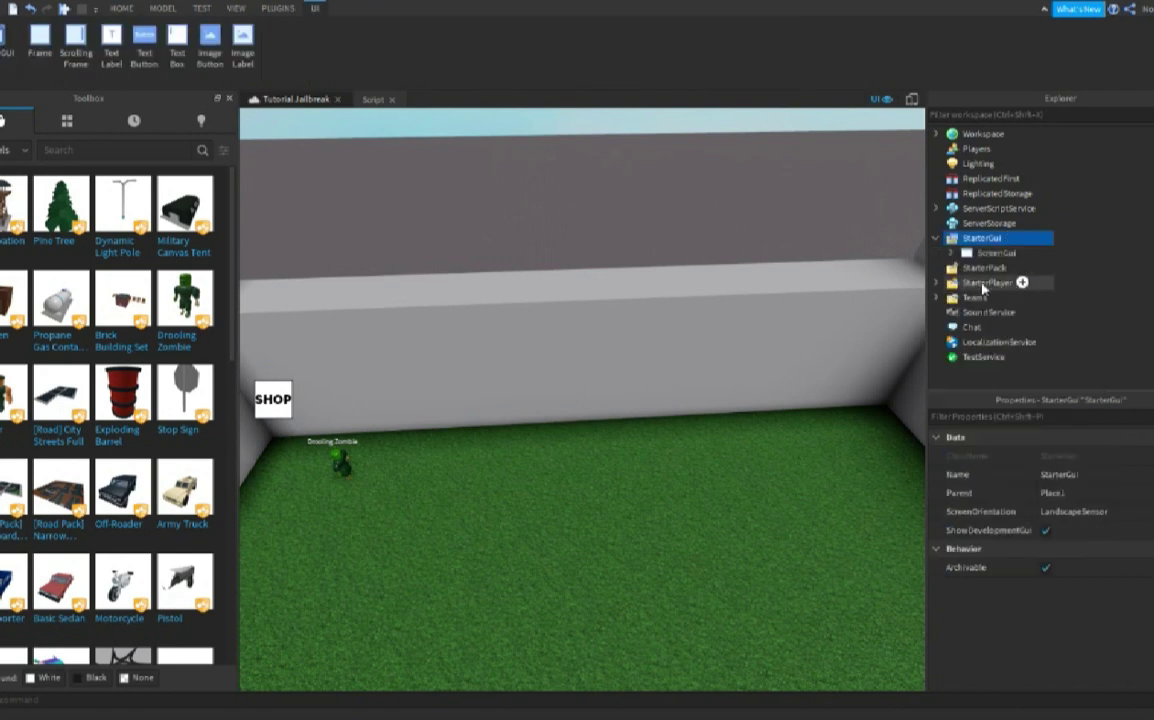
left_click(979, 258)
left_click(980, 267)
key("F2")
type("O")
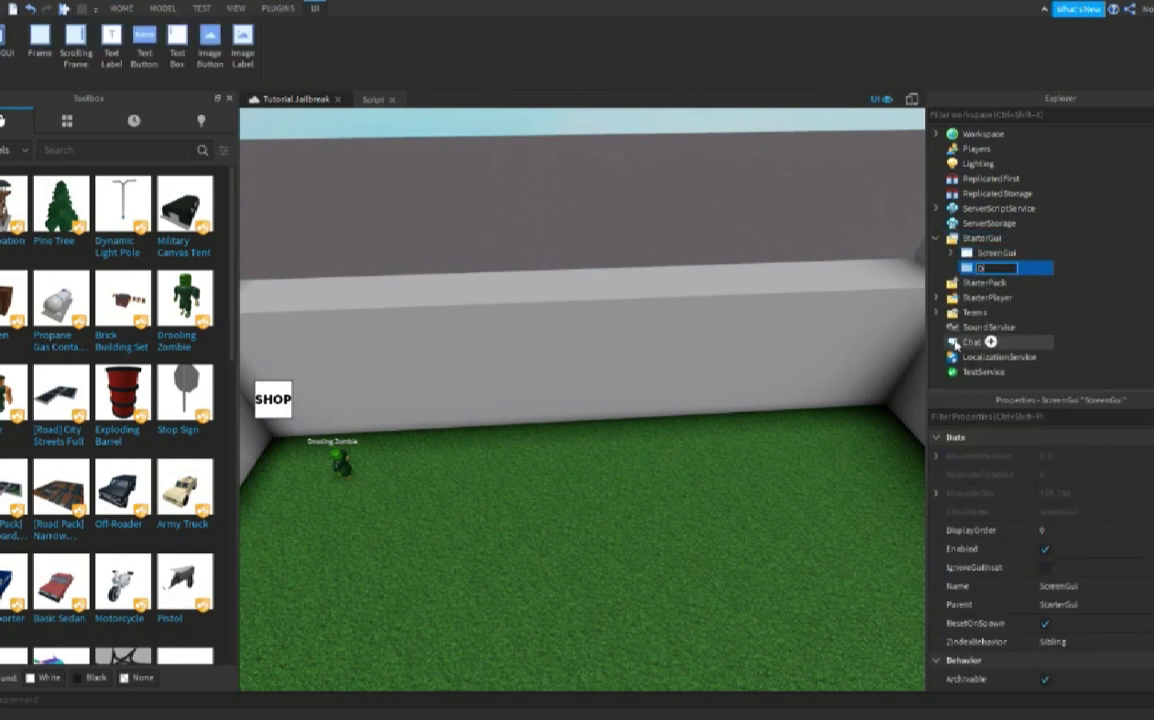
type("eathFrameGui")
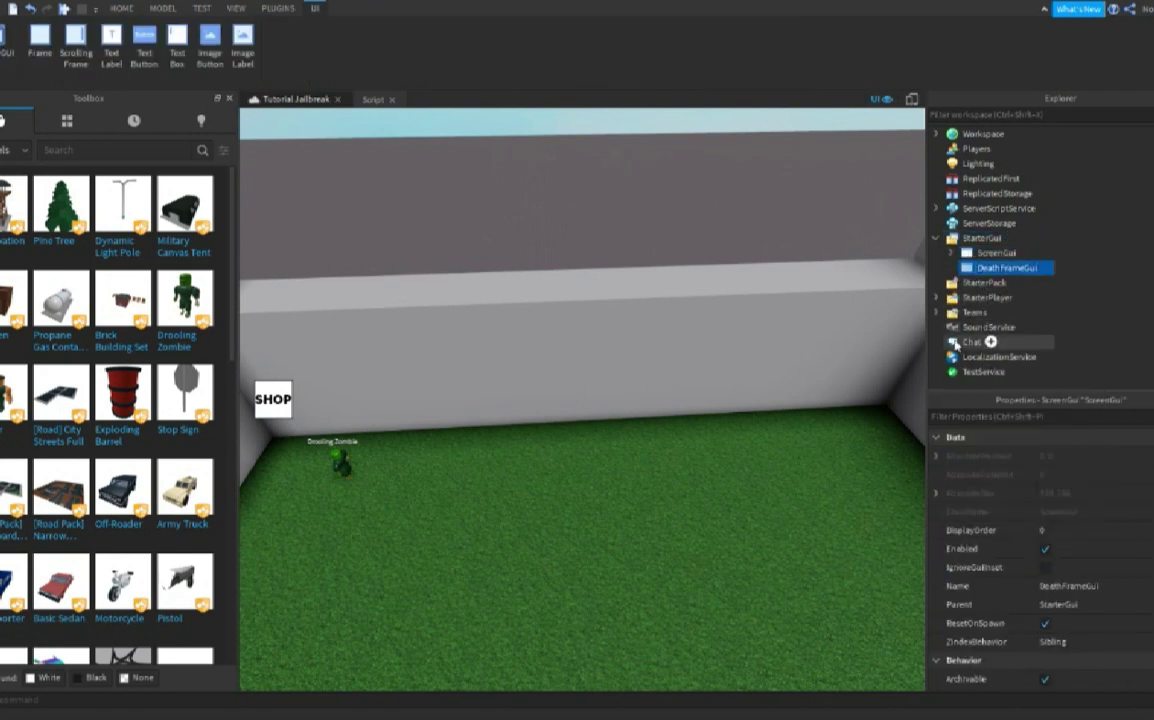
key("Return")
- Add a Frame to DeathFrameGui and set its AnchorPoint to 0.5, 0.5
left_click(1048, 268)
left_click(1012, 337)
right_click_drag(791, 281, 692, 325)
left_click(1003, 283)
left_click(1058, 567)
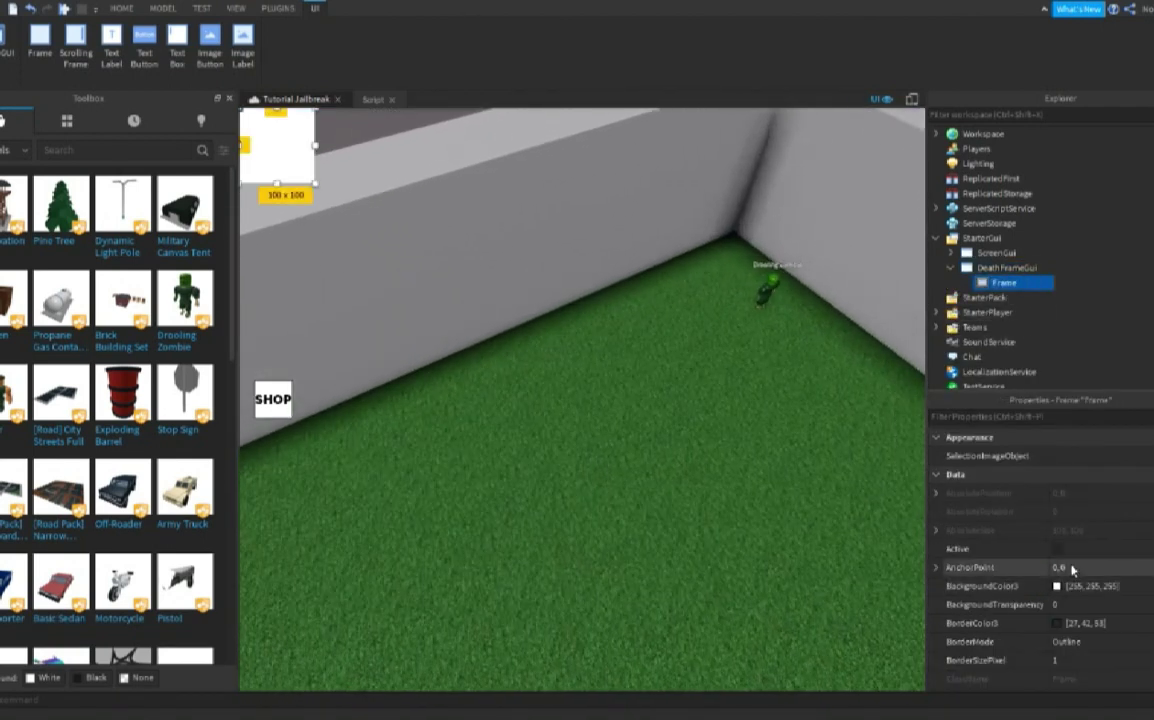
type(".5,.5")
key("Return")
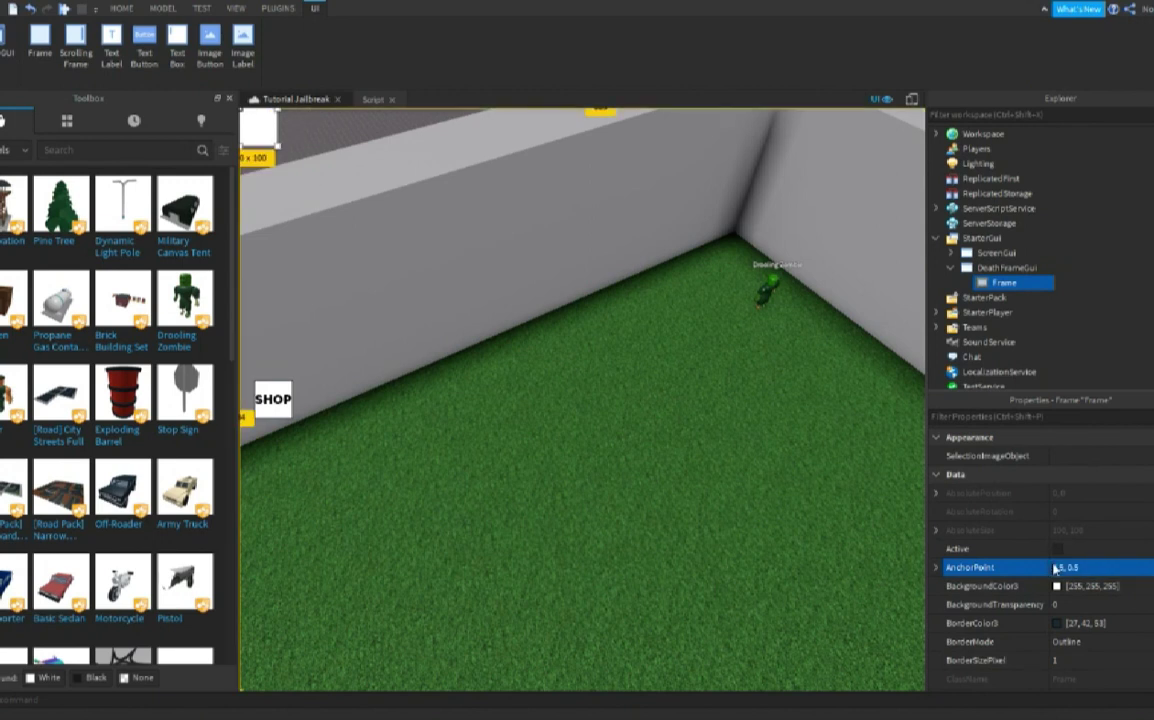
- Set the frame's Position to {0.5, 0},{0.5, 0} and its Size to {1, 0},{1, 0}
scroll(1059, 640, "down", 3)
left_click(1076, 587)
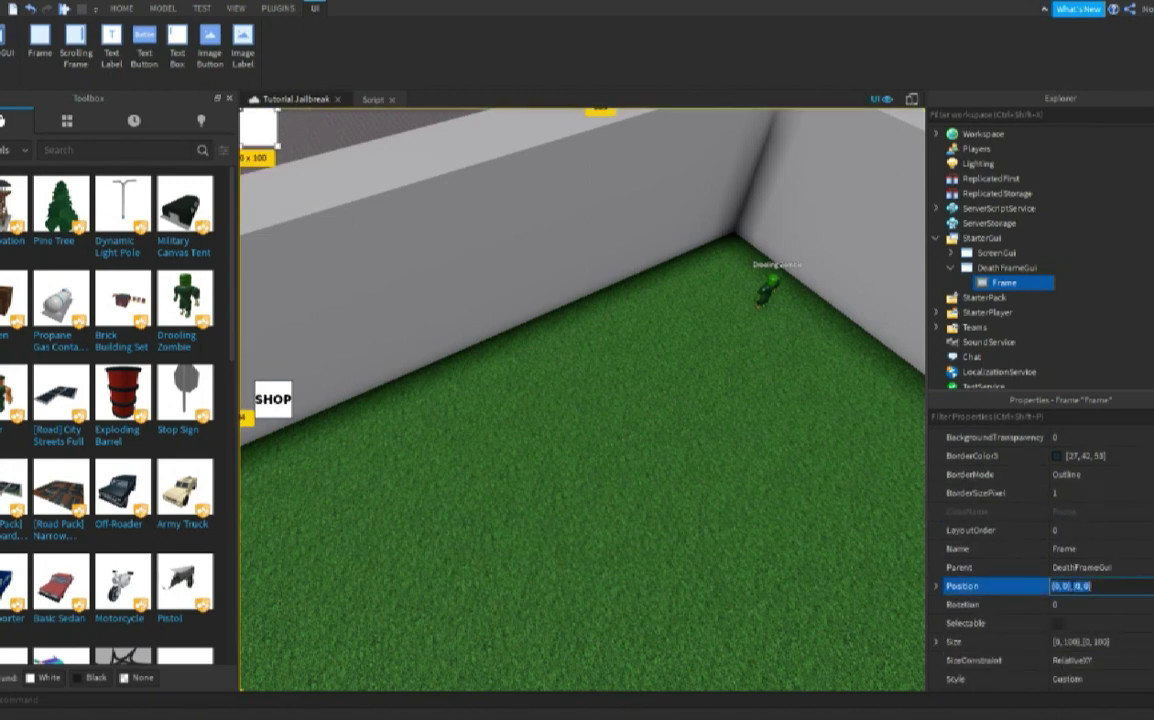
type("0.5, 0},{0.5, 0")
key("Return")
left_click(1079, 639)
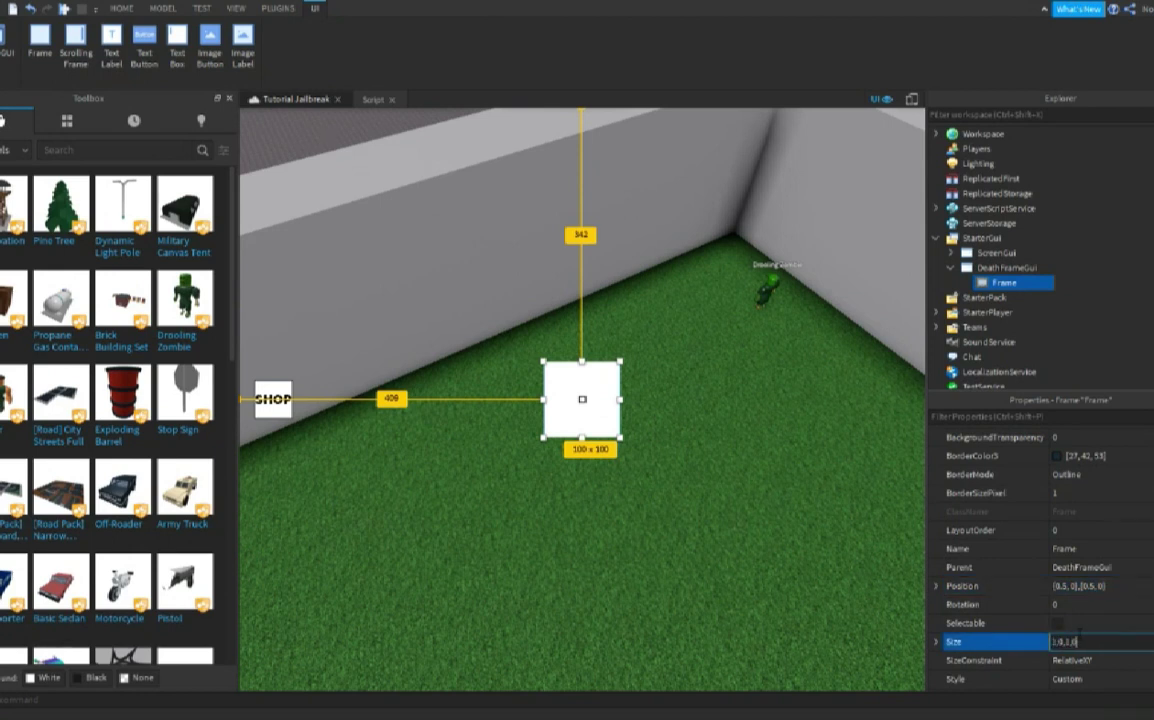
type("1,0,1,0")
key("Return")
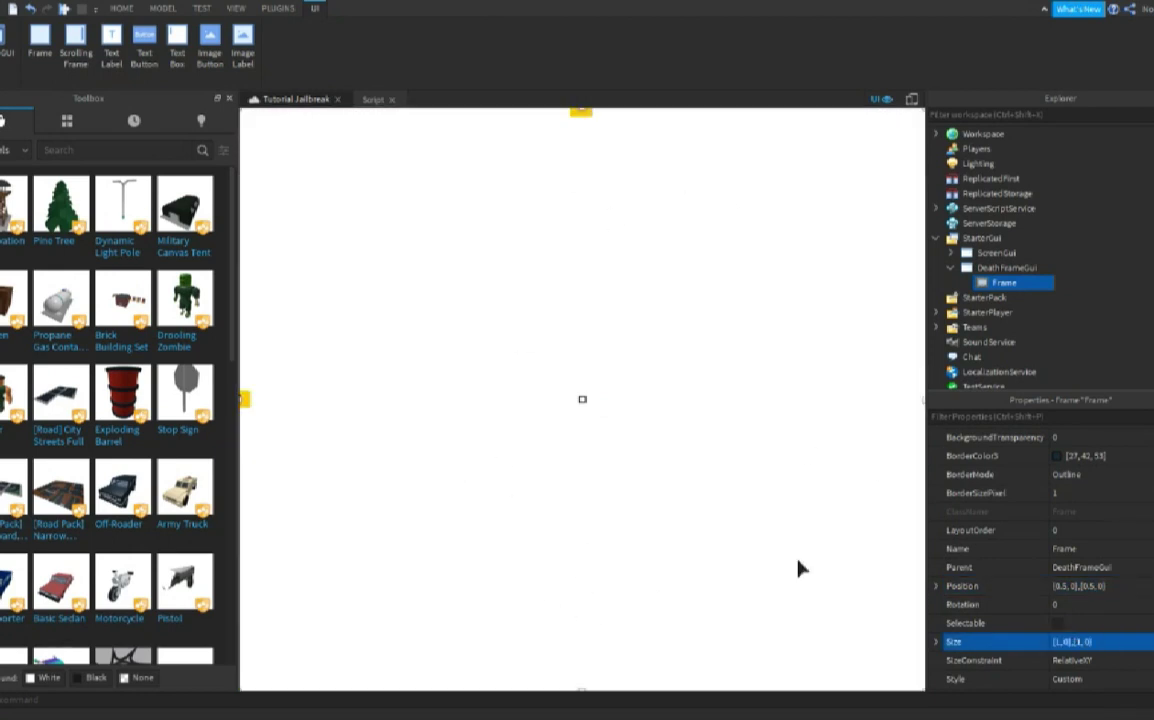
- Set the frame's BackgroundTransparency to 0.5
scroll(1040, 560, "up", 2)
left_click(1133, 557)
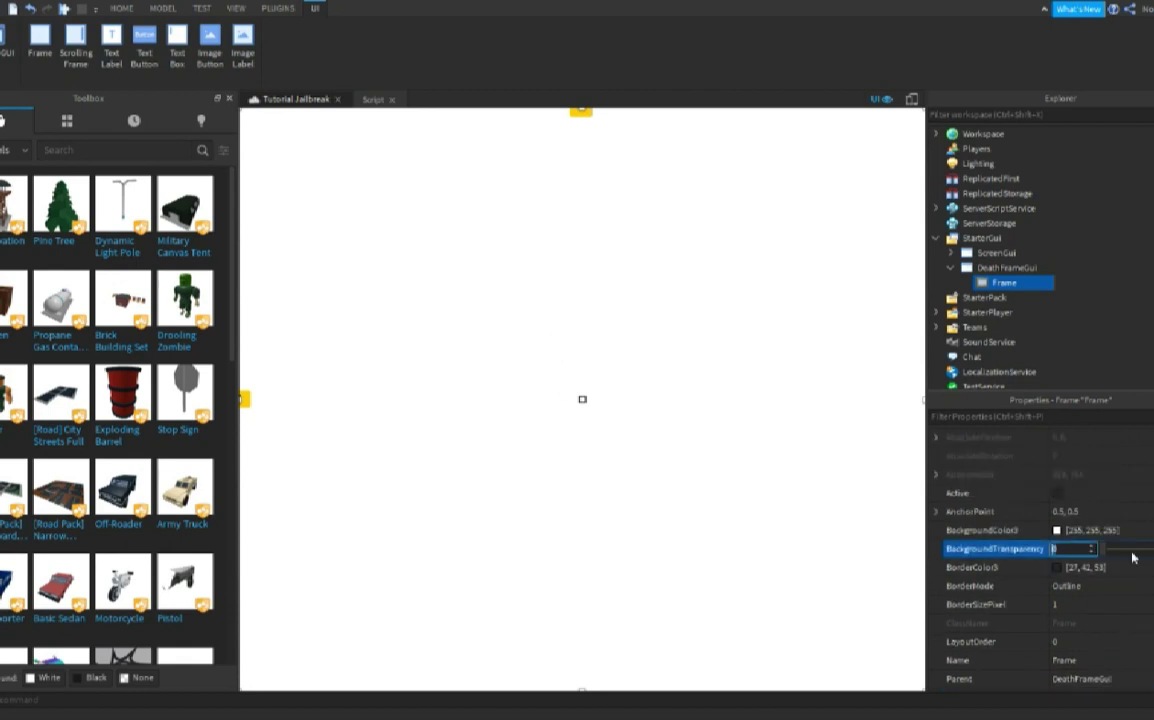
type("0.5")
key("Return")
right_click_drag(489, 285, 490, 291)
- Set the frame's BackgroundColor3 to a dark brownish orange, 91, 30, 0
left_click(1057, 530)
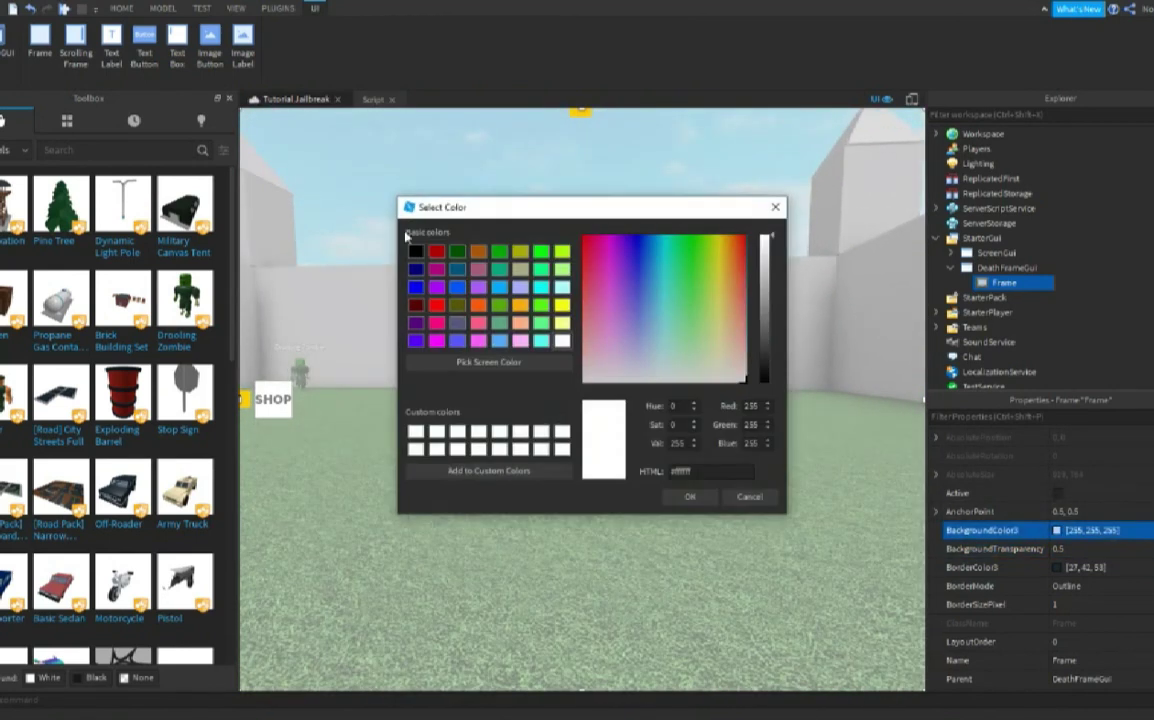
left_click(418, 254)
left_click(499, 270)
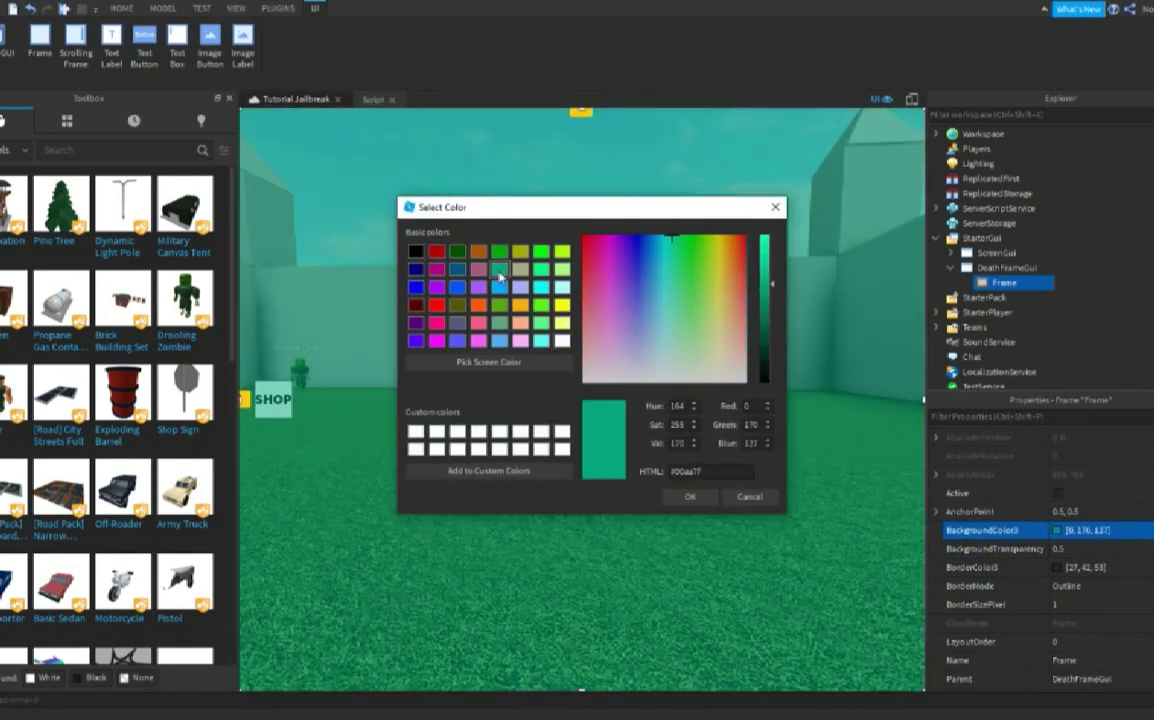
left_click(499, 287)
left_click(541, 305)
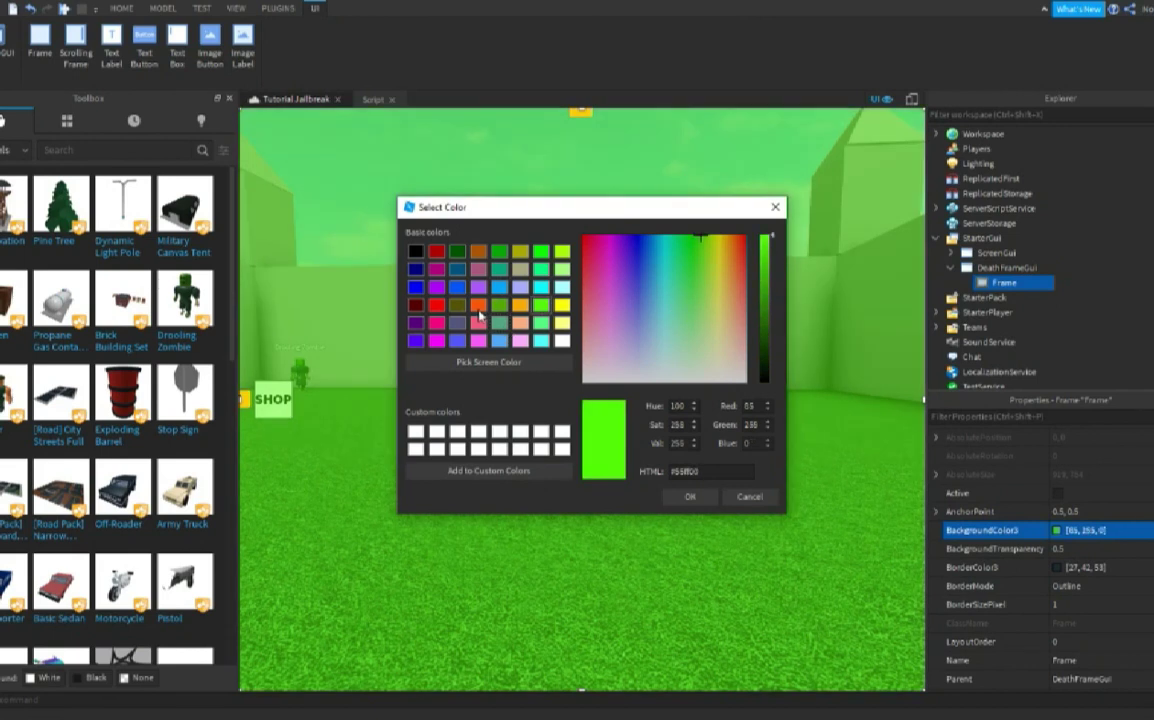
left_click(478, 305)
left_click_drag(768, 237, 770, 336)
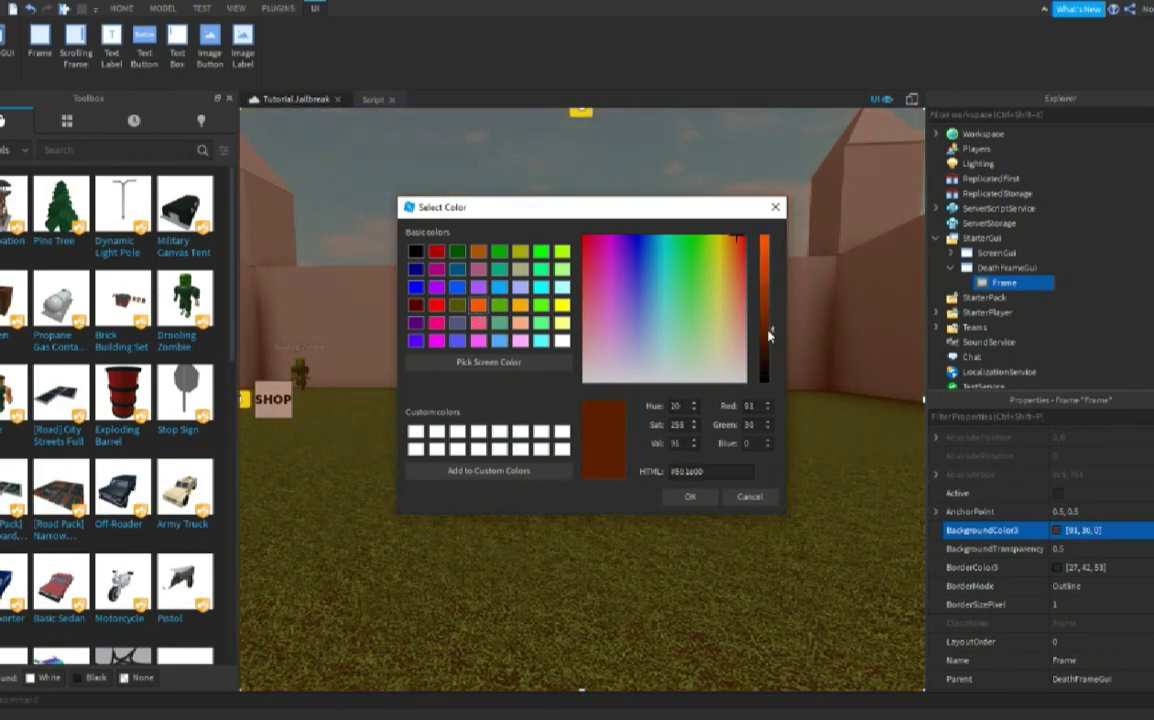
left_click(690, 494)
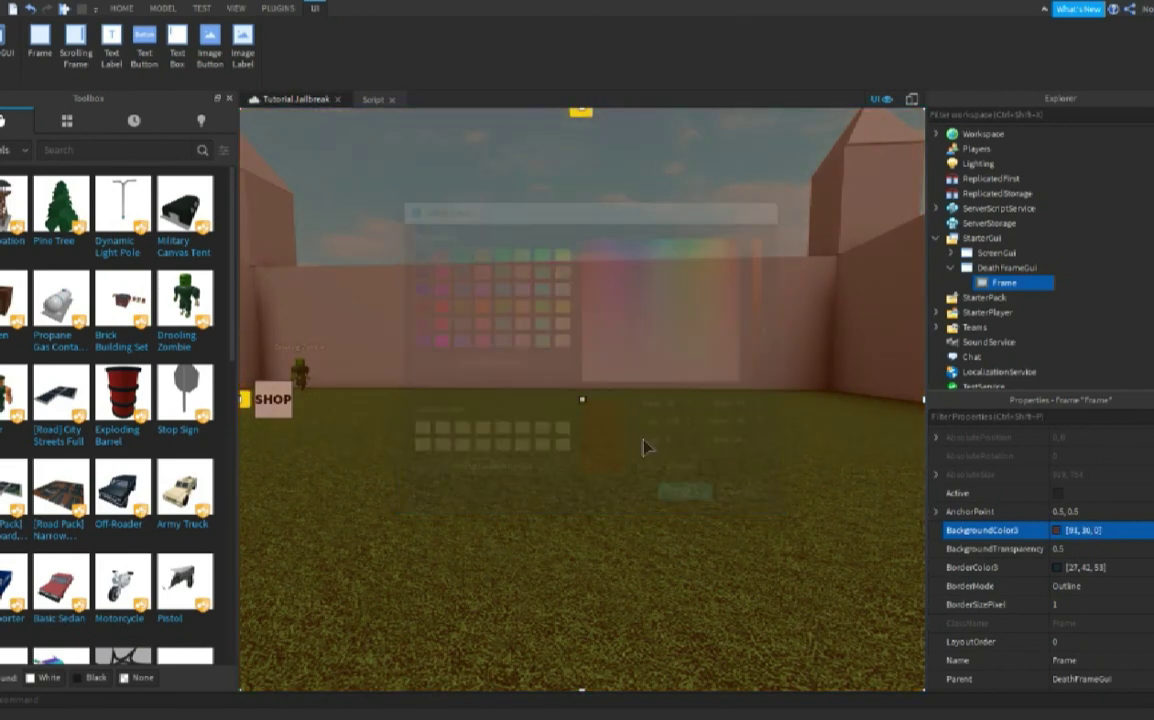
right_click_drag(647, 448, 647, 448)
scroll(647, 448, "up", 3)
right_click_drag(670, 283, 710, 272)
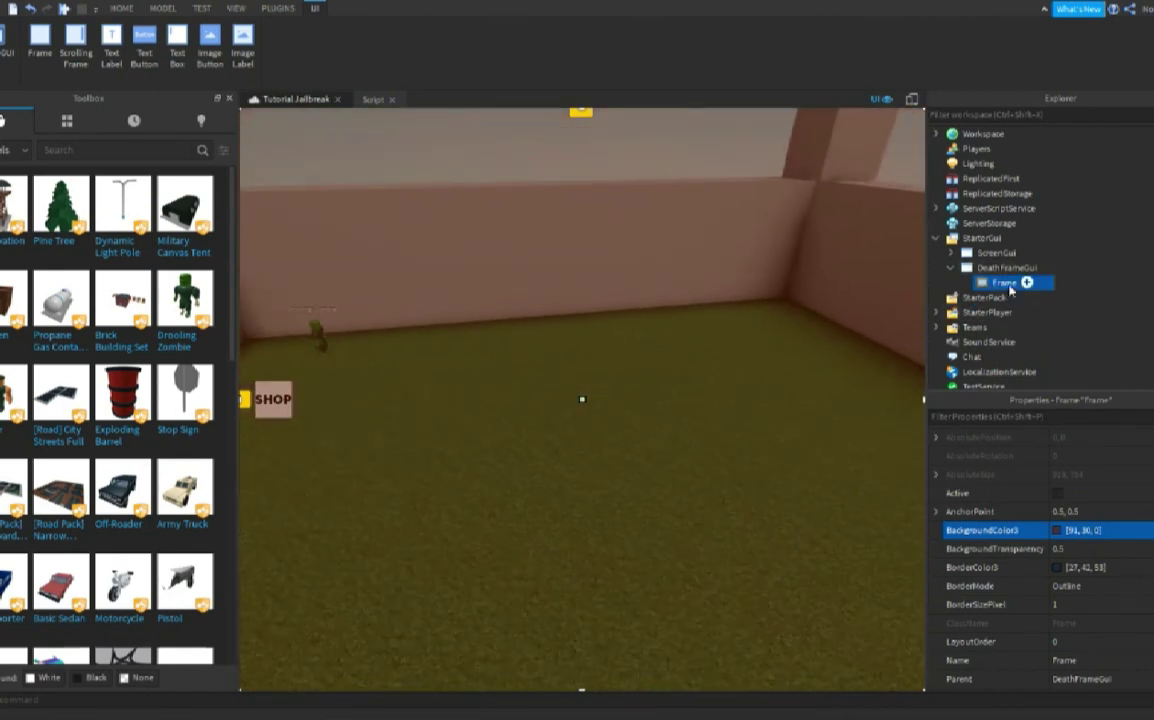
- Add a TextLabel inside the DeathFrameGui frame and set its AnchorPoint to 0.5, 0.5
left_click(1026, 283)
left_click(977, 351)
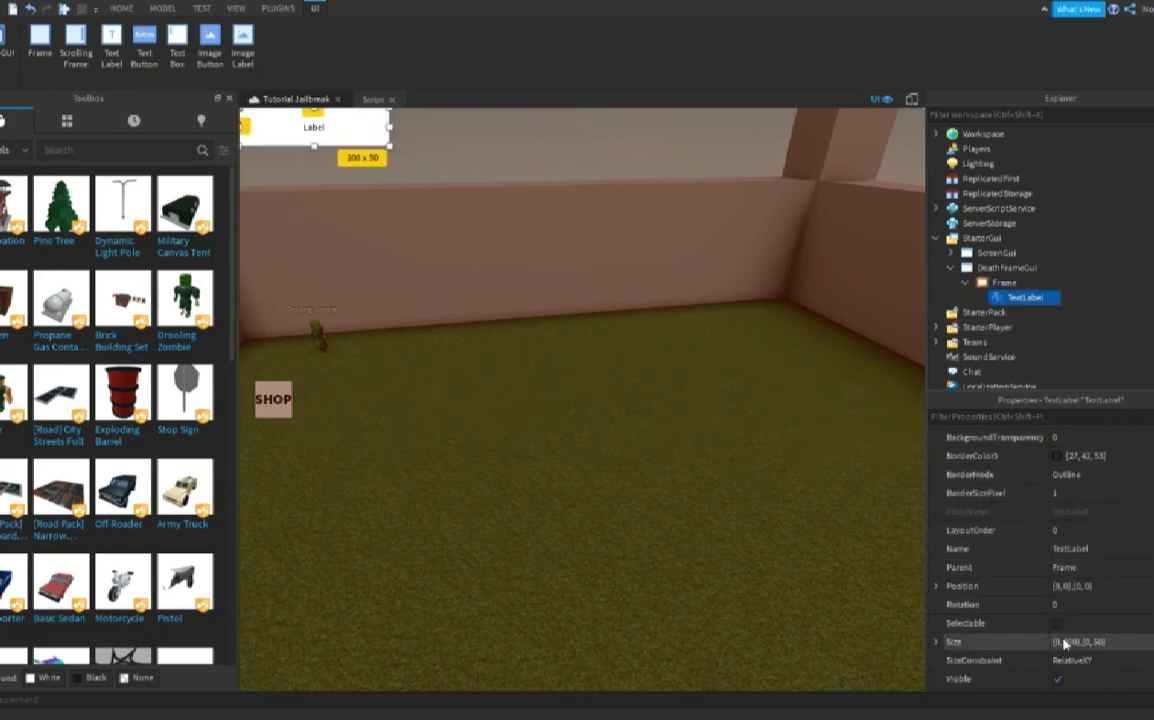
scroll(1069, 600, "up", 3)
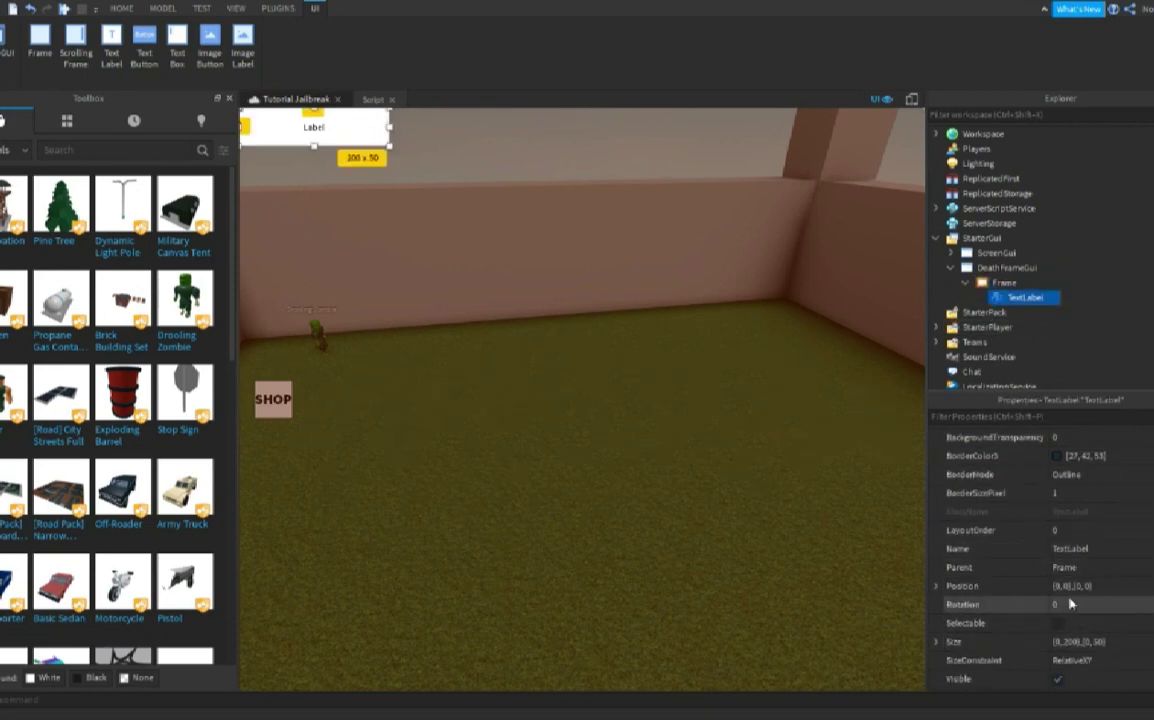
left_click(1066, 512)
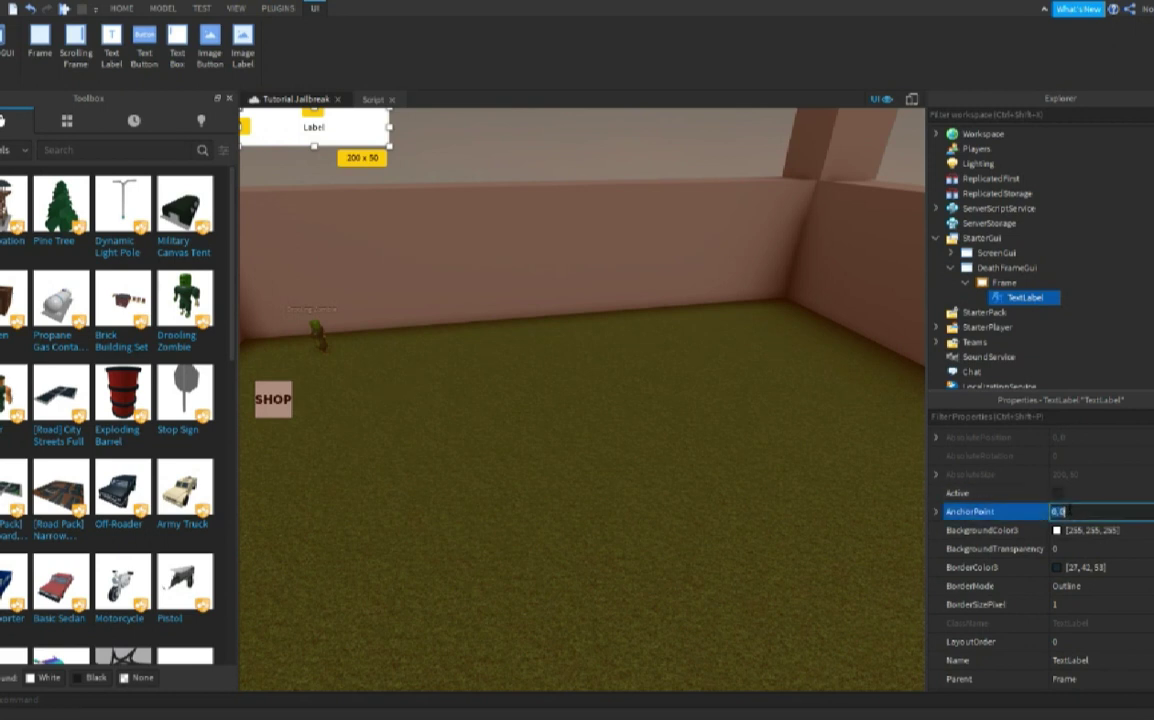
type("0.5,0.5")
key("Return")
- Set the text label's Position to {0.5, 0},{0.5, 0} and its Size to {1, 0},{0.25, 0}
scroll(1090, 591, "down", 3)
left_click(1085, 587)
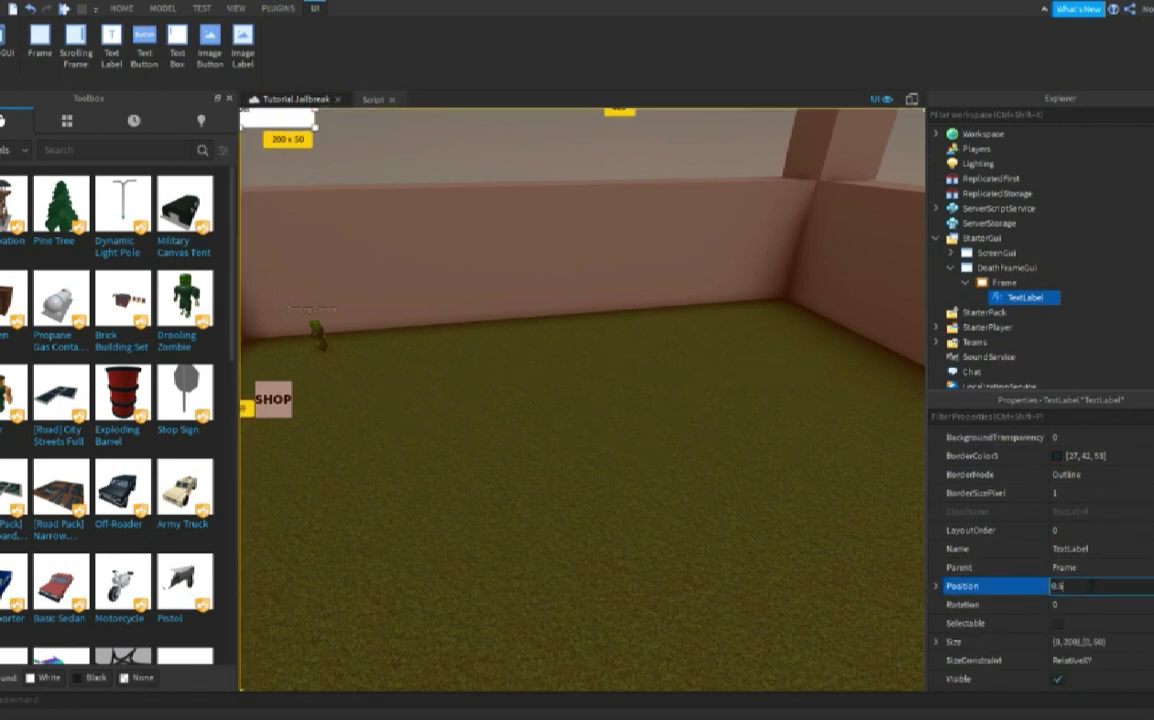
type("0.5,0,0.5")
key("Return")
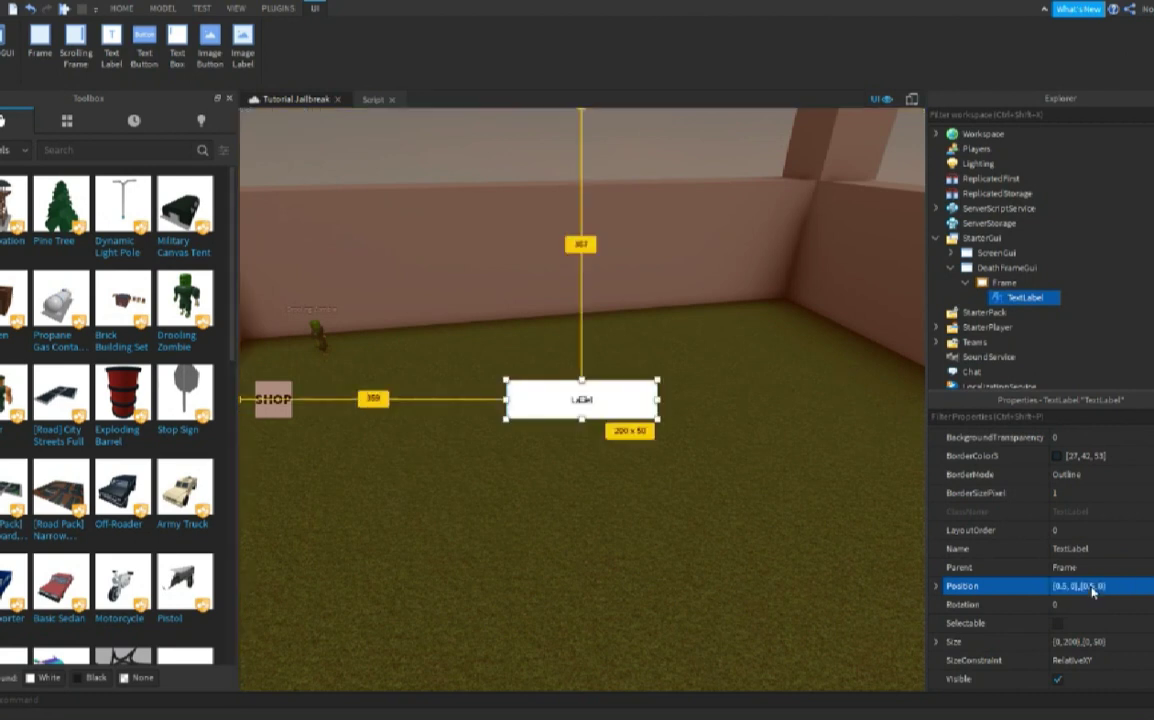
left_click(1073, 642)
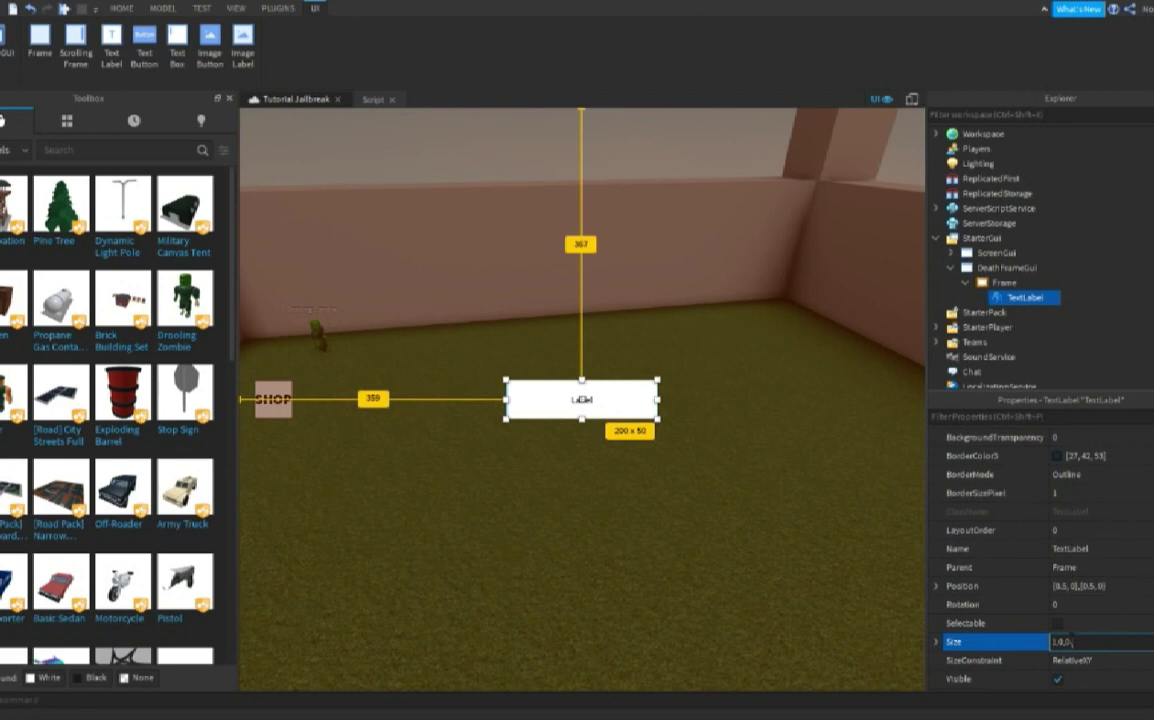
type("1,0,0.15,0")
key("Return")
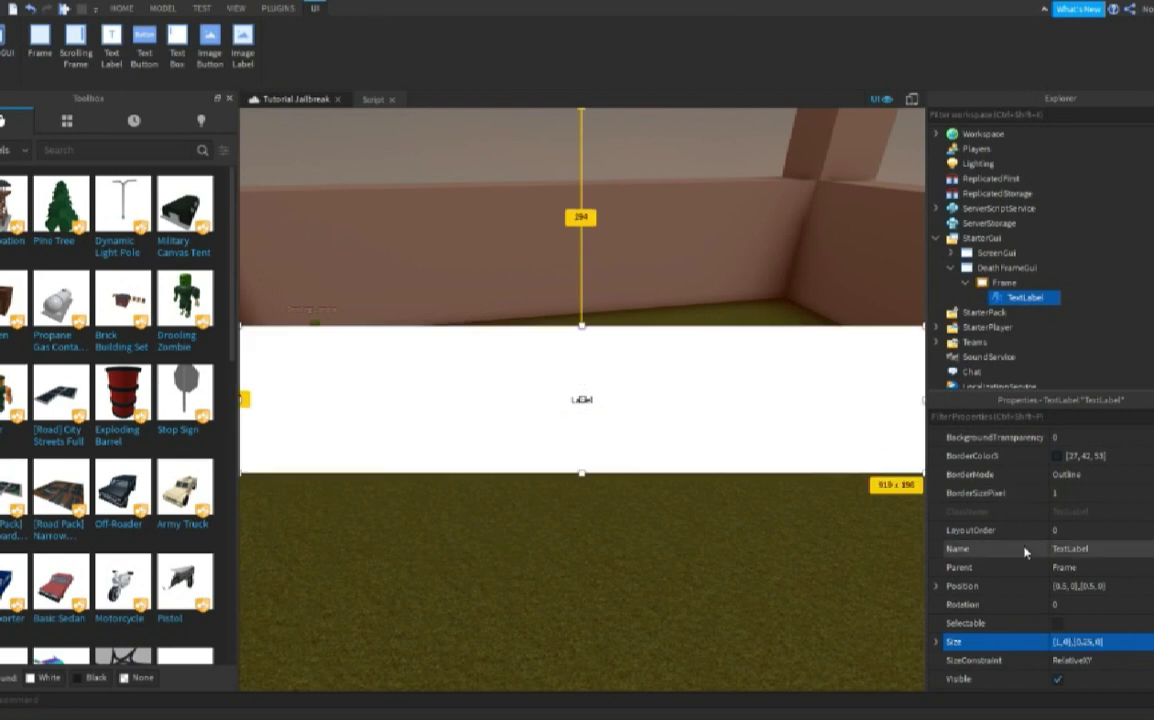
- Copy the frame's background colour, 91, 30, 0, to the text label's BackgroundColor3
scroll(1050, 545, "up", 3)
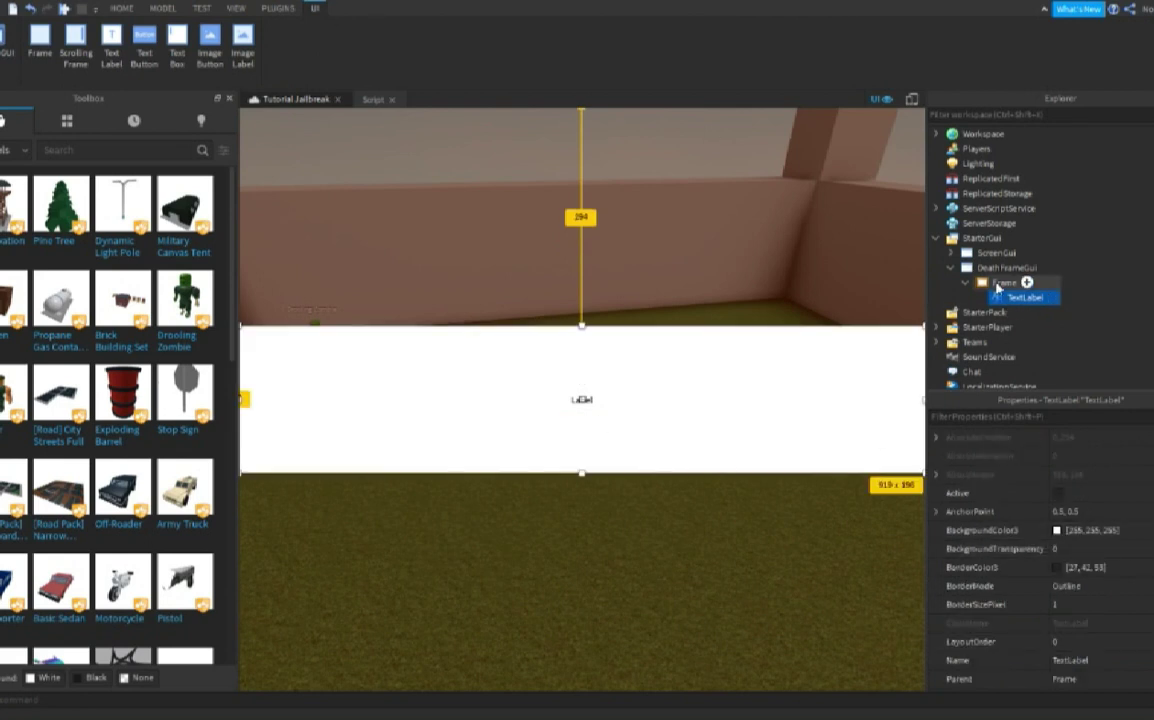
left_click(997, 284)
left_click(1085, 530)
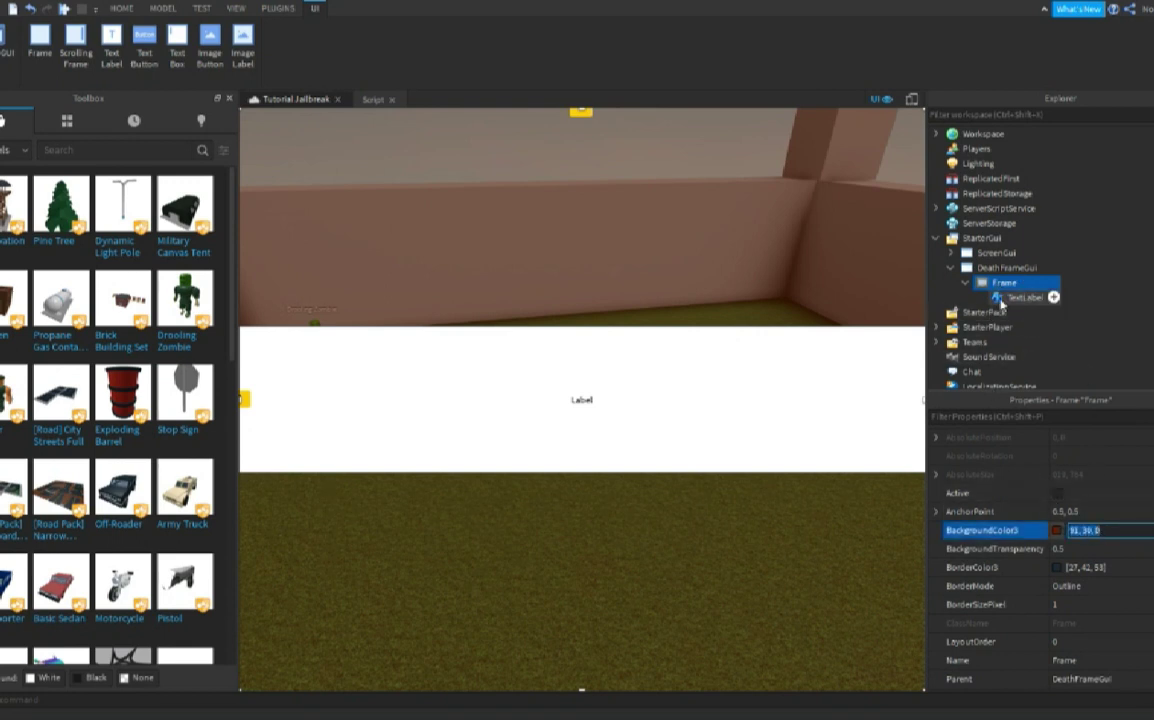
left_click(1025, 297)
left_click(1095, 530)
type("91, 30, 0")
key("Return")
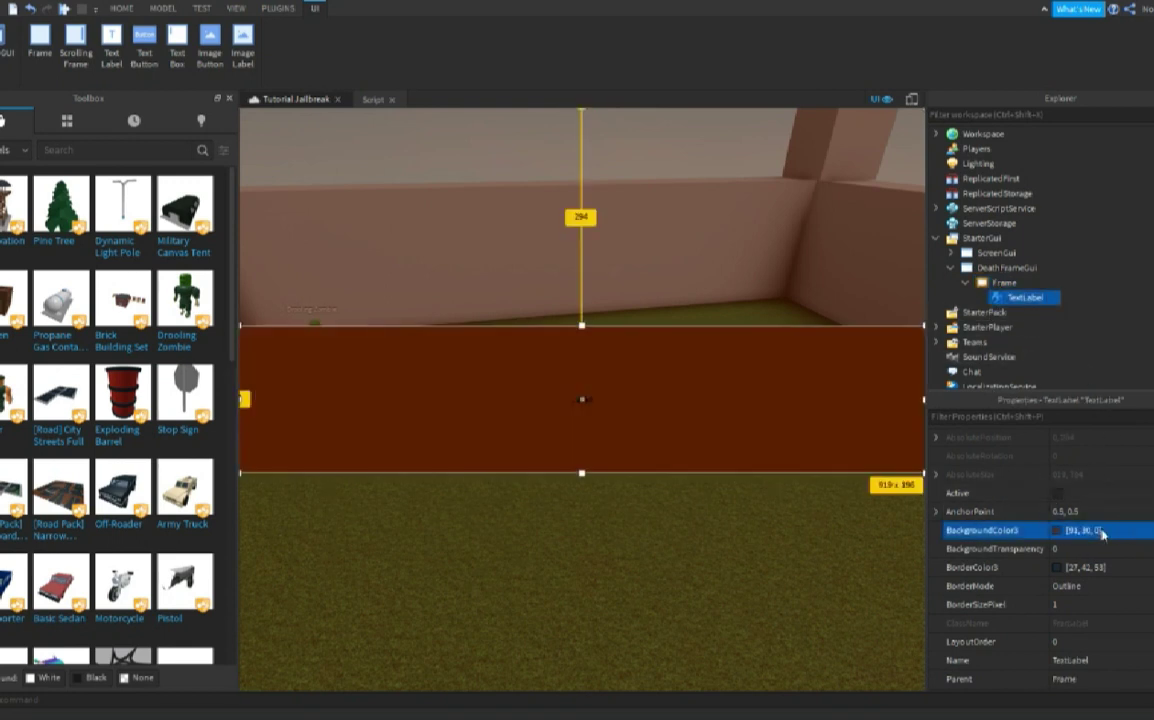
- Set the text label's BackgroundTransparency to 0.3
left_click(1025, 549)
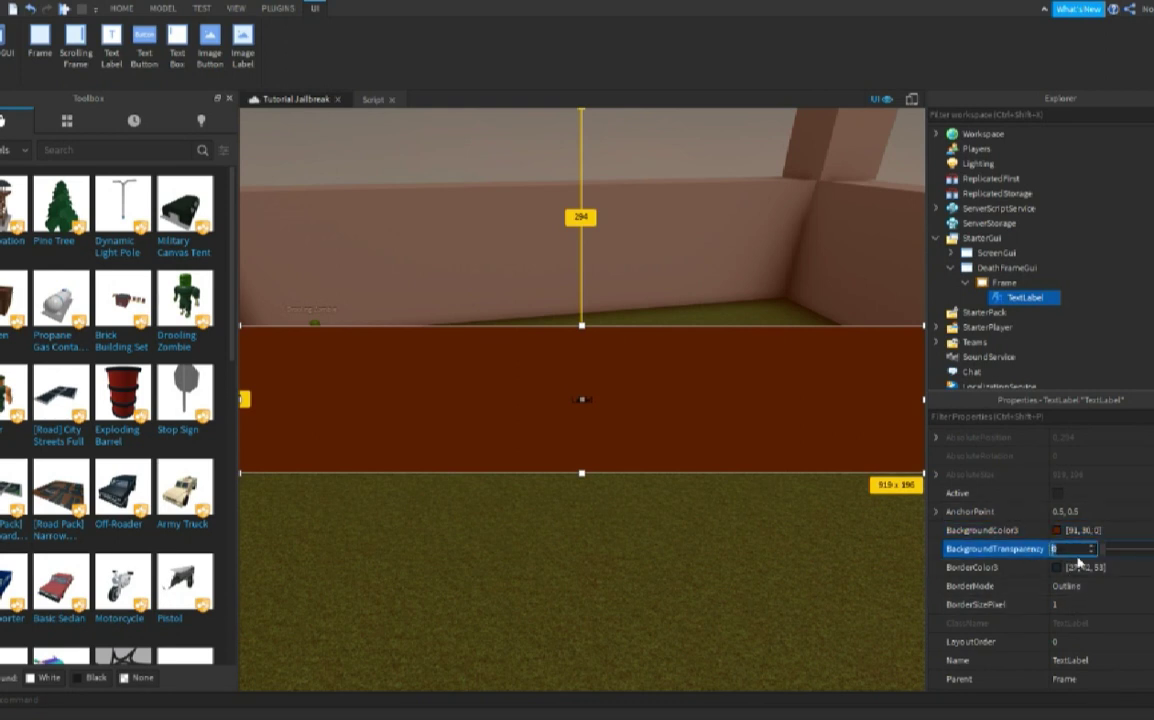
type("0.3")
key("Return")
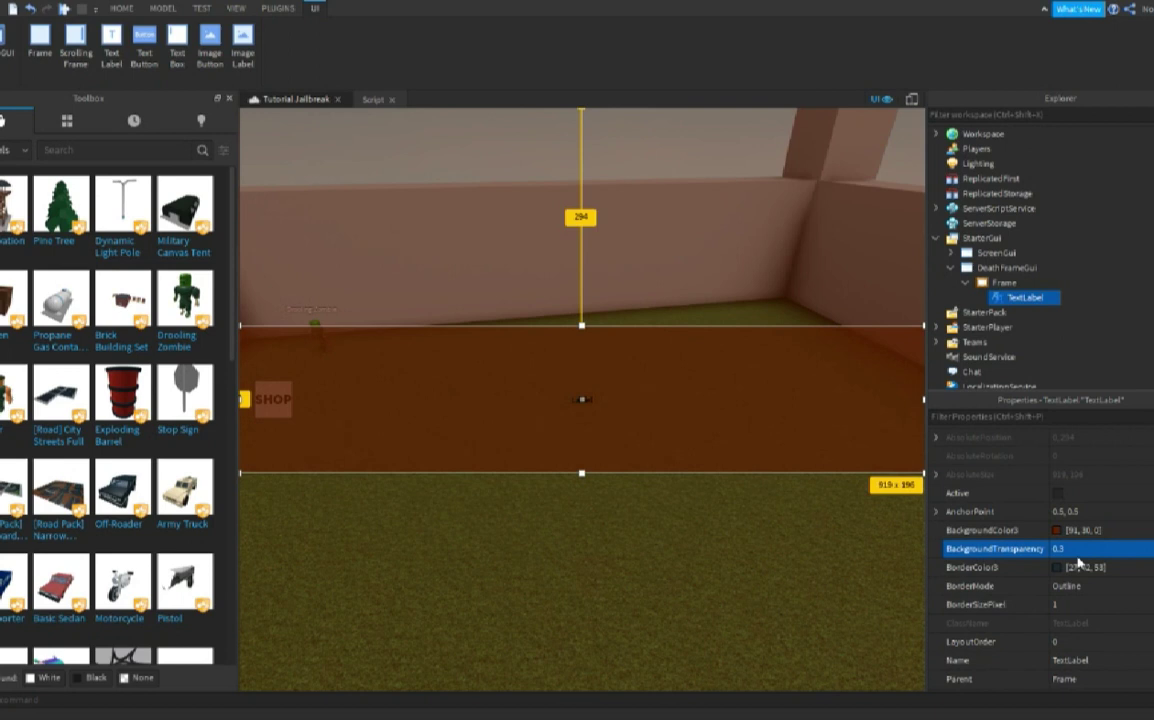
left_click(1010, 284)
right_click_drag(798, 273, 772, 231)
- Set BorderSizePixel to 0 on both the text label and its parent frame
left_click(1025, 297)
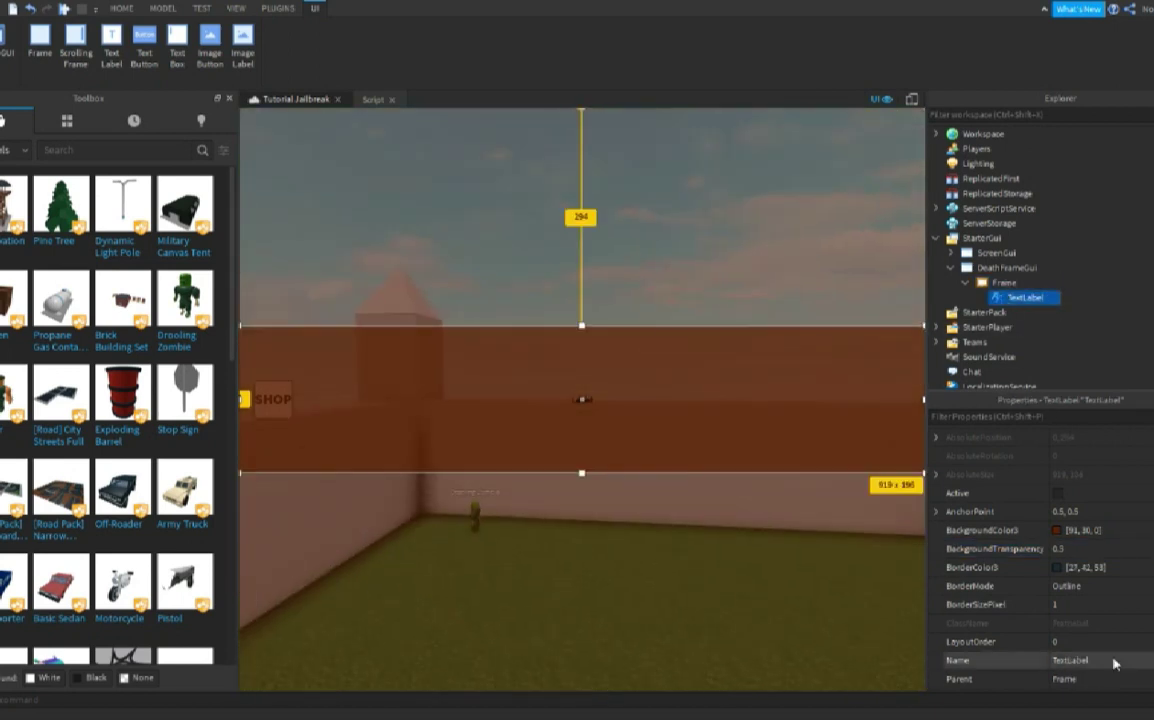
left_click(1068, 606)
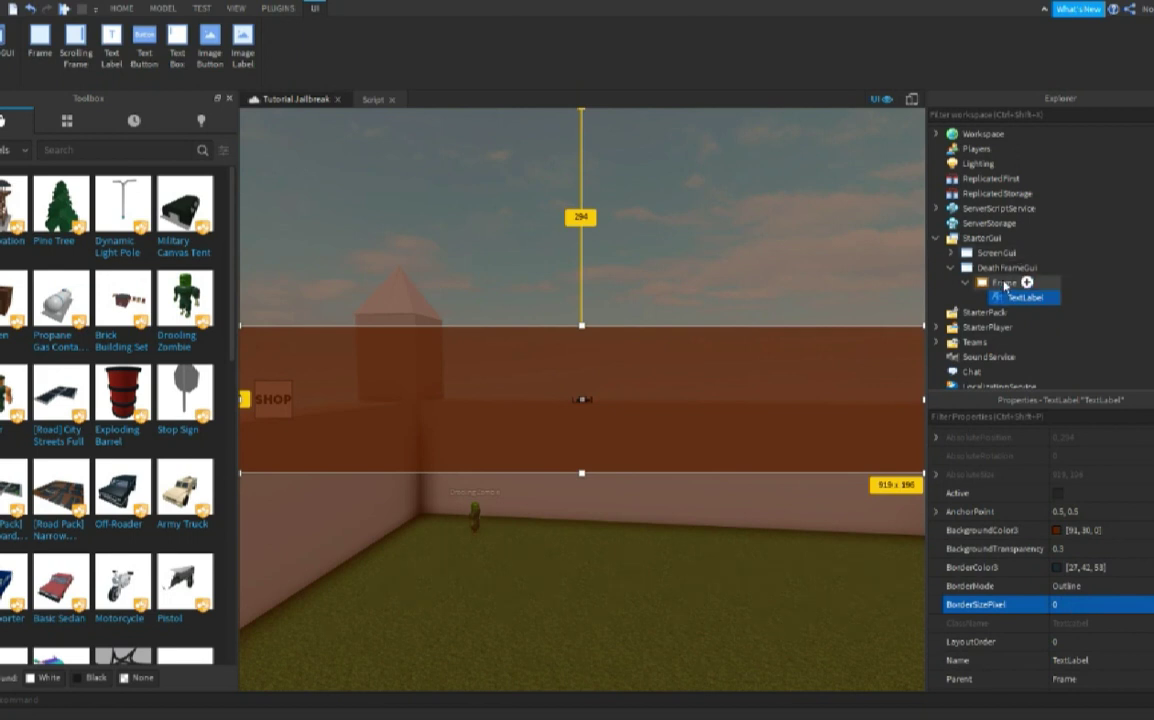
left_click(1028, 284)
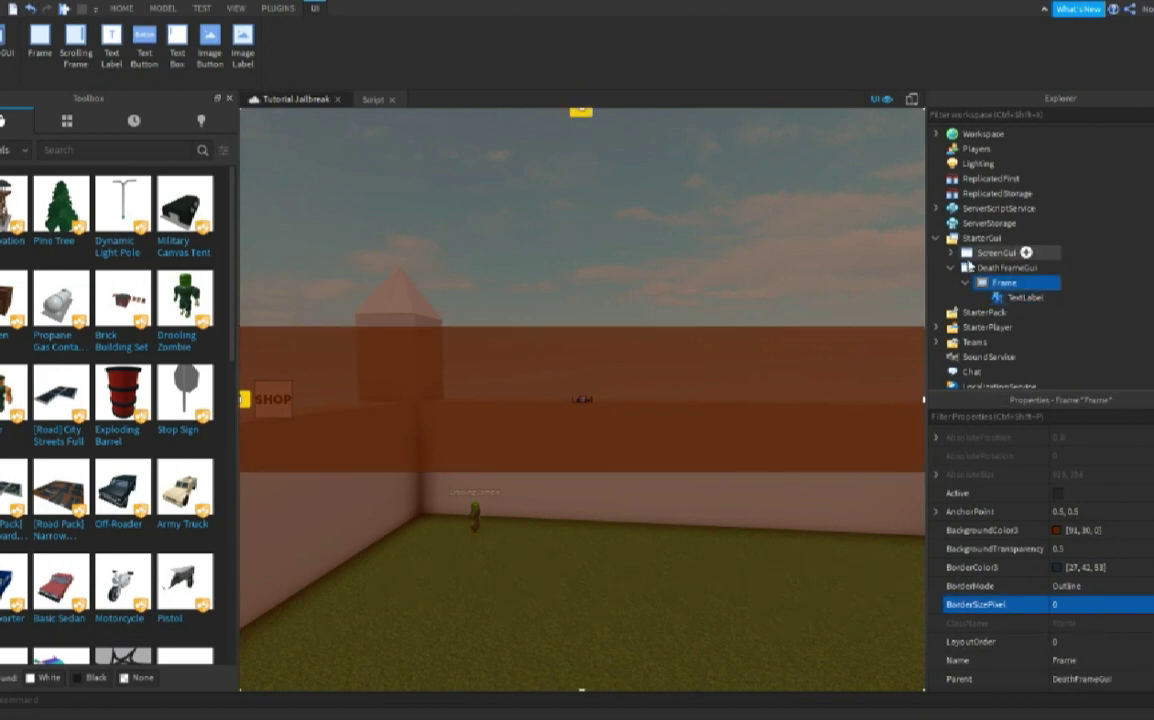
left_click(980, 312)
- Change the text label's font to Fantasy and enable TextScaled
left_click(1015, 298)
scroll(1090, 560, "down", 10)
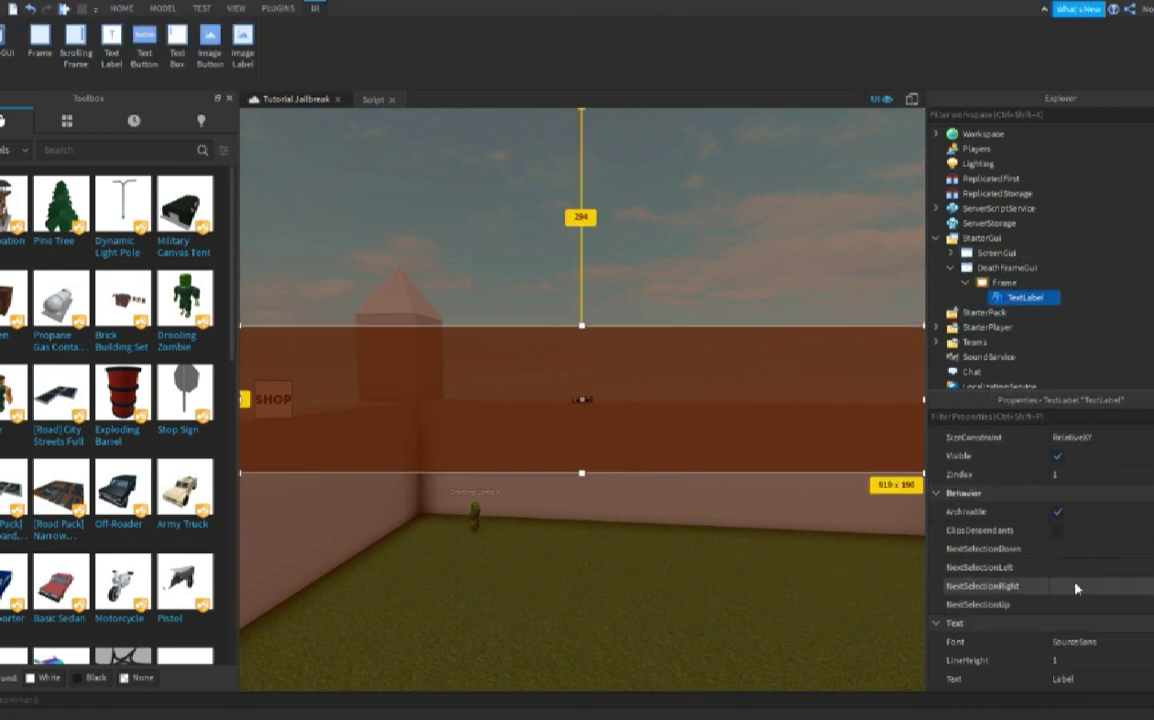
scroll(1075, 487, "up", 2)
left_click(980, 474)
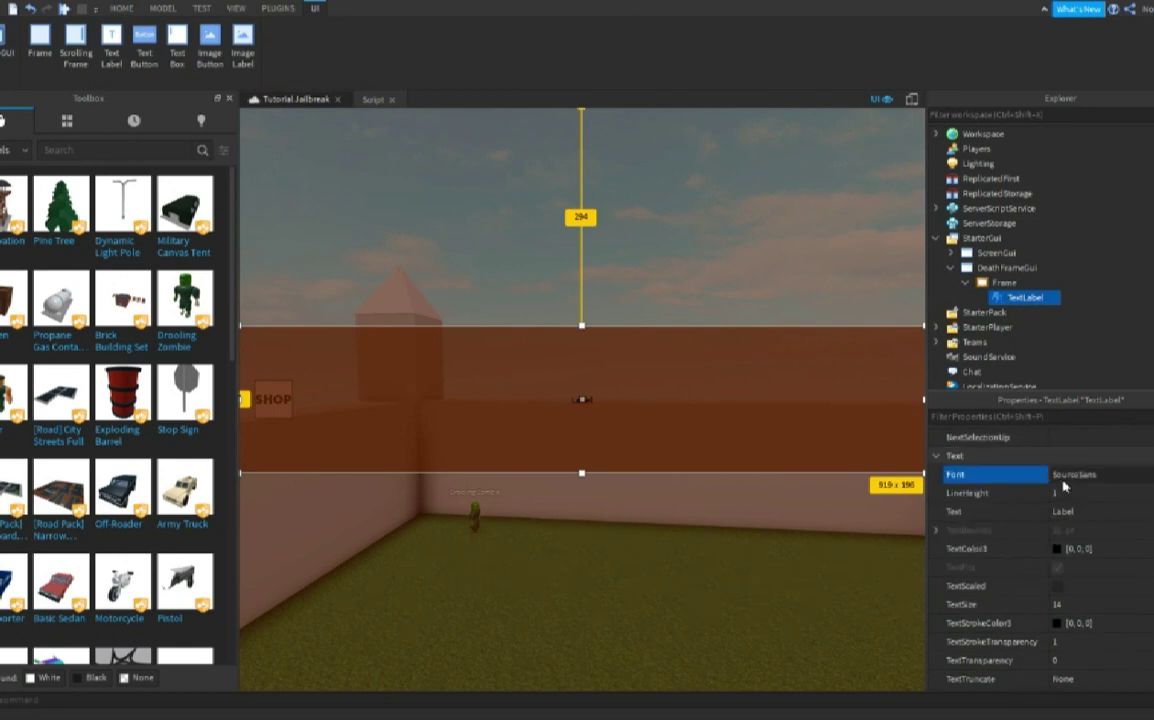
left_click(1075, 474)
left_click(1067, 489)
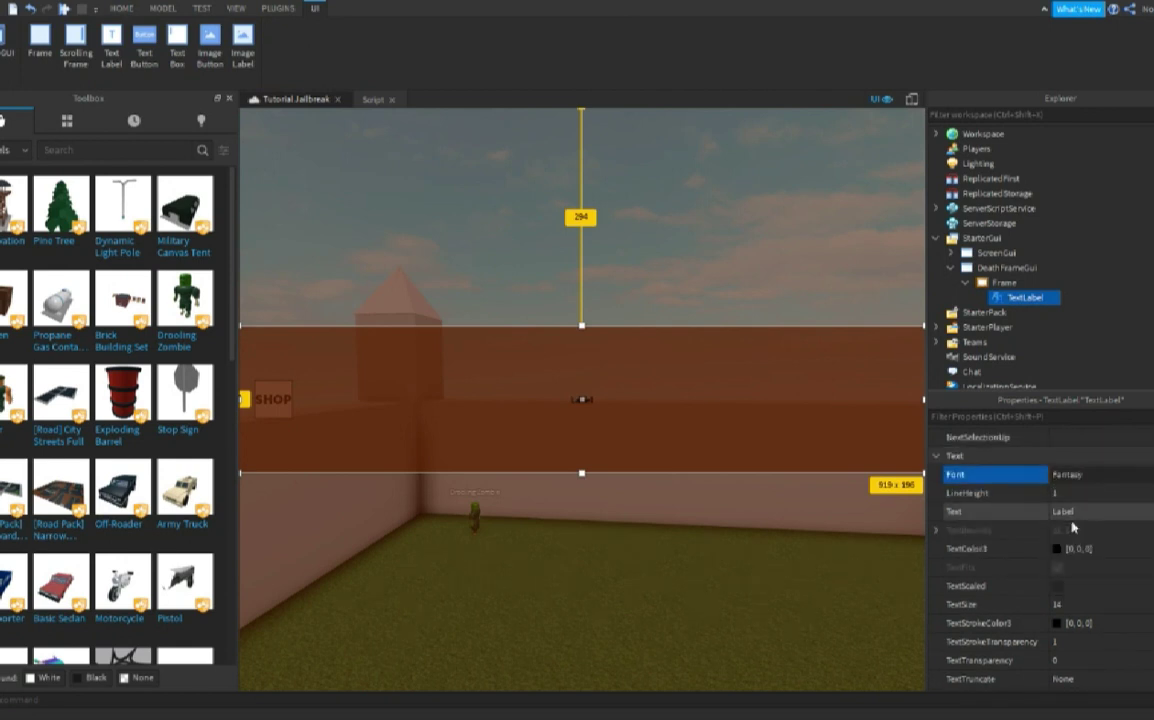
left_click(1058, 584)
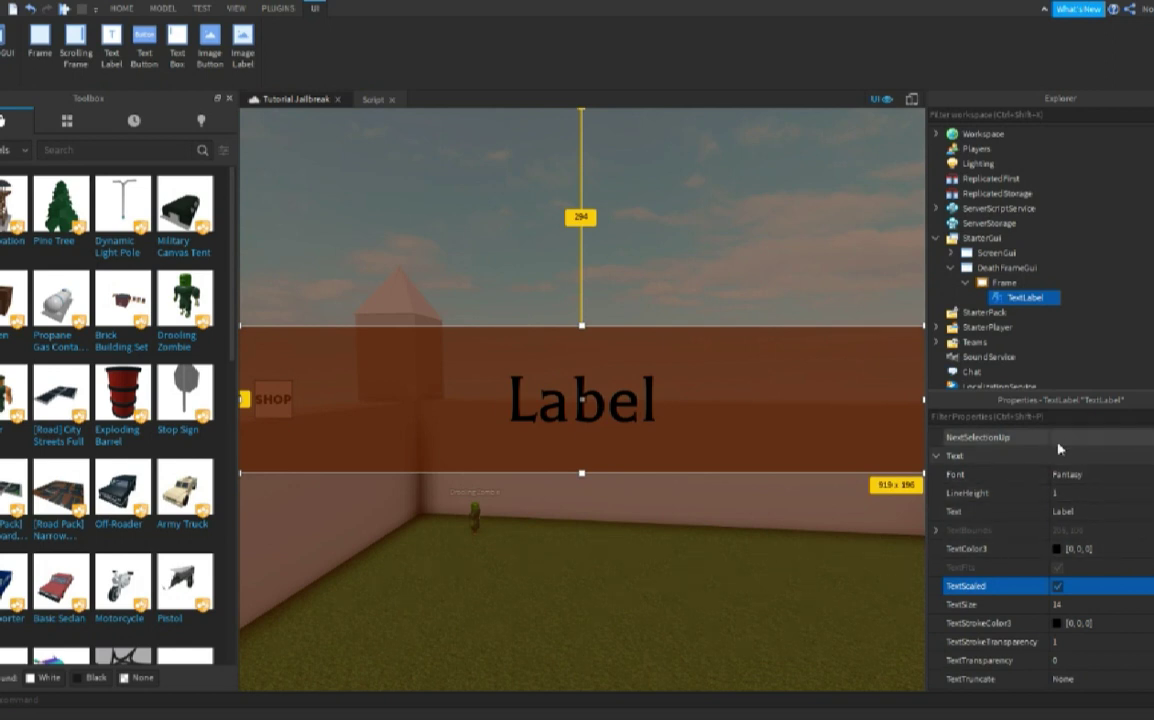
- Set the label's text to "Whoopsie! You just died!" and widen the area showing the object tree and properties
left_click(1086, 516)
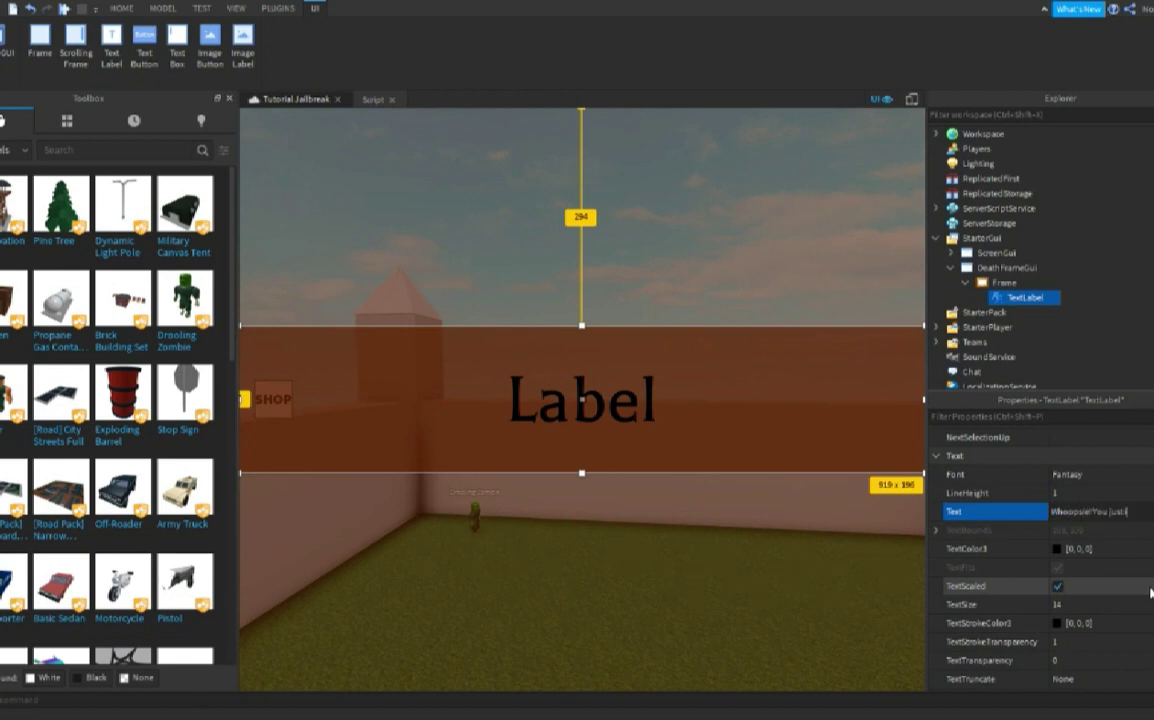
key("Return")
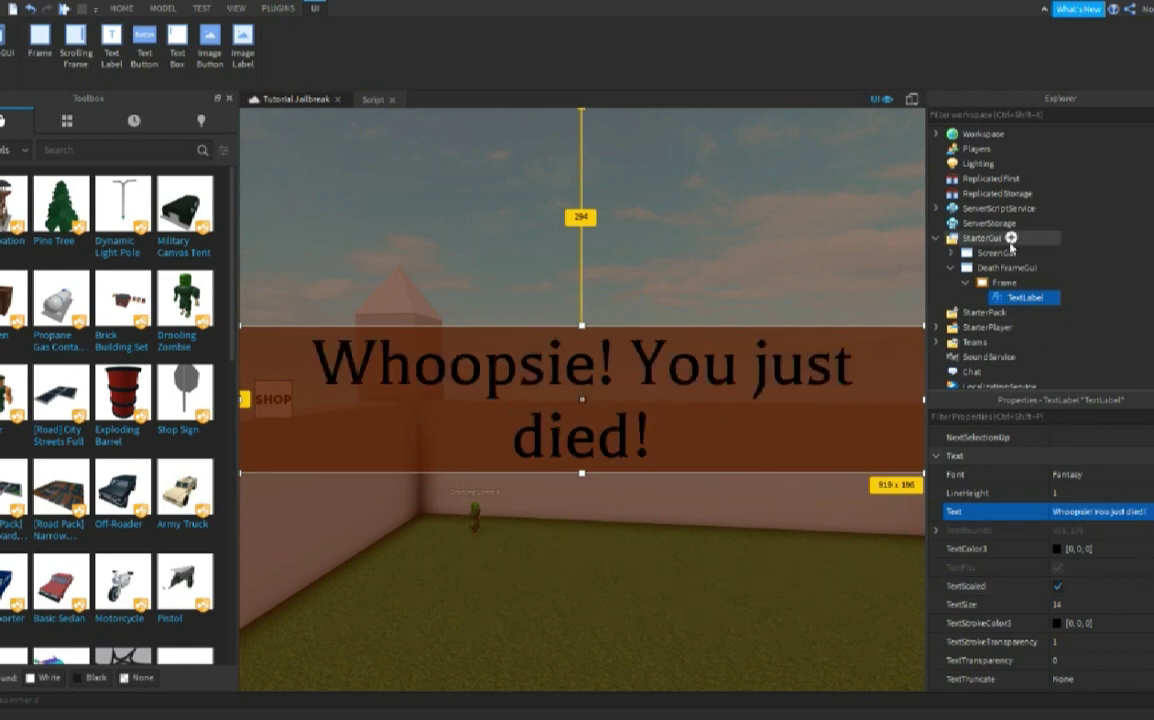
mouse_move(926, 255)
left_mouse_down()
mouse_move(880, 235)
mouse_move(344, 208)
mouse_move(912, 257)
left_mouse_up()
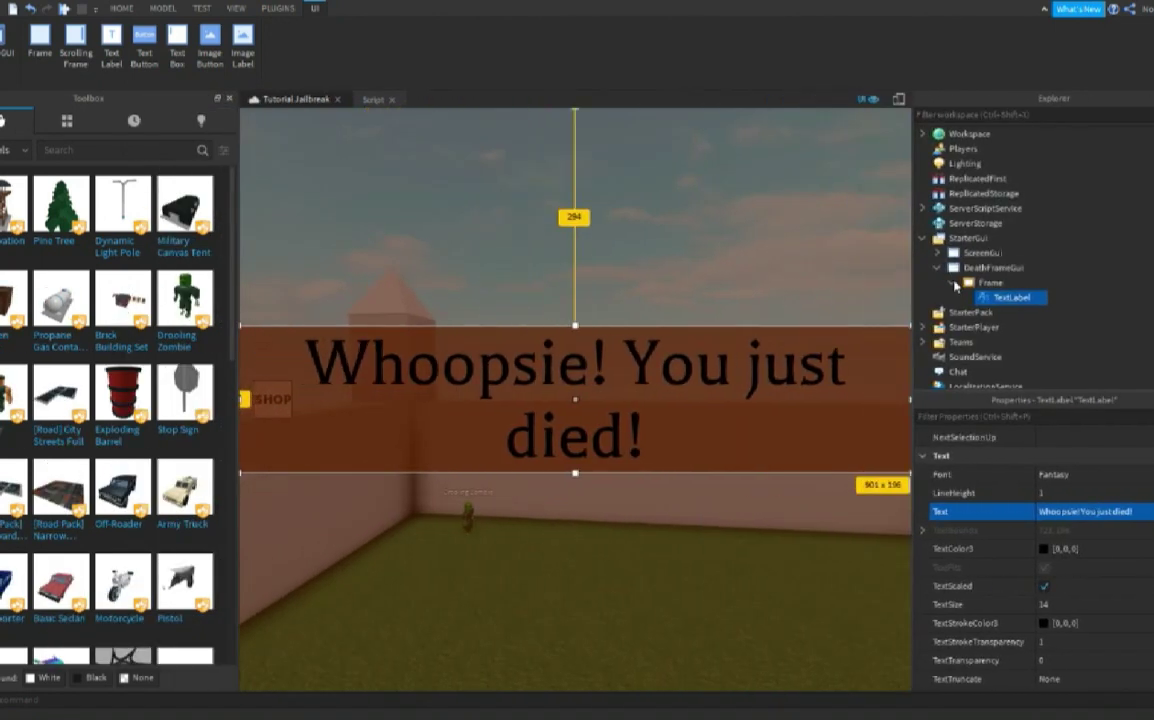
- Turn off Visible for the DeathFrameGui frame and collapse the StarterGui hierarchy
left_click(952, 283)
left_click(990, 283)
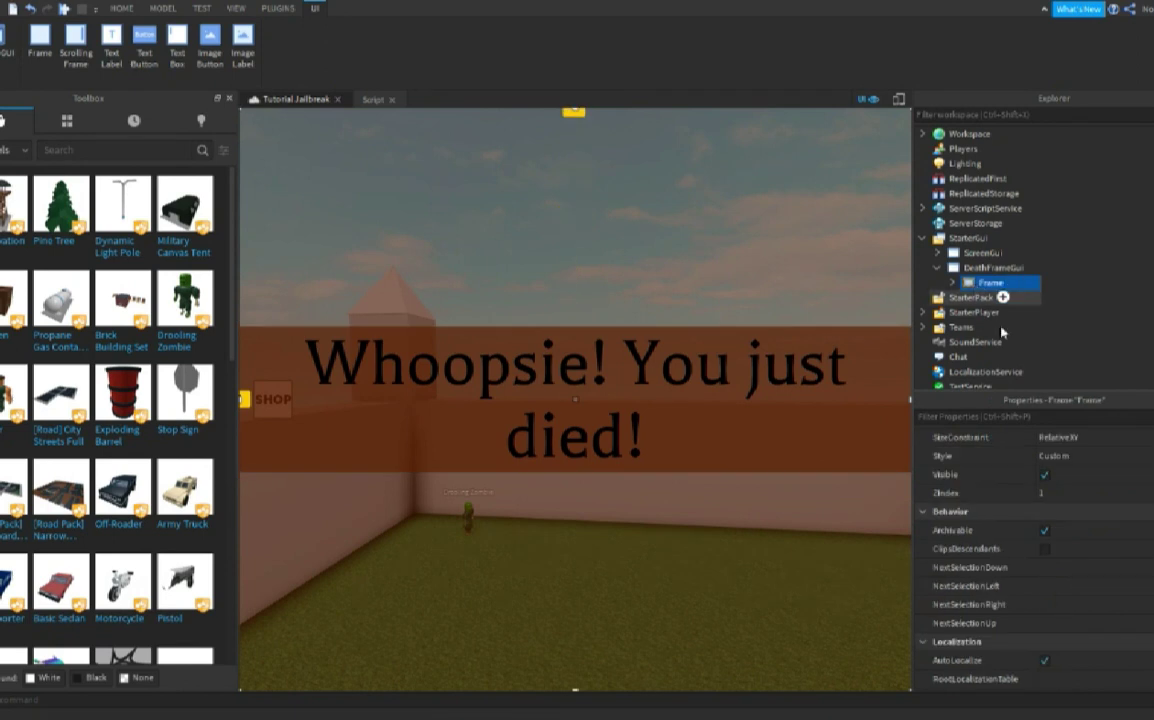
left_click(1044, 476)
left_click(936, 268)
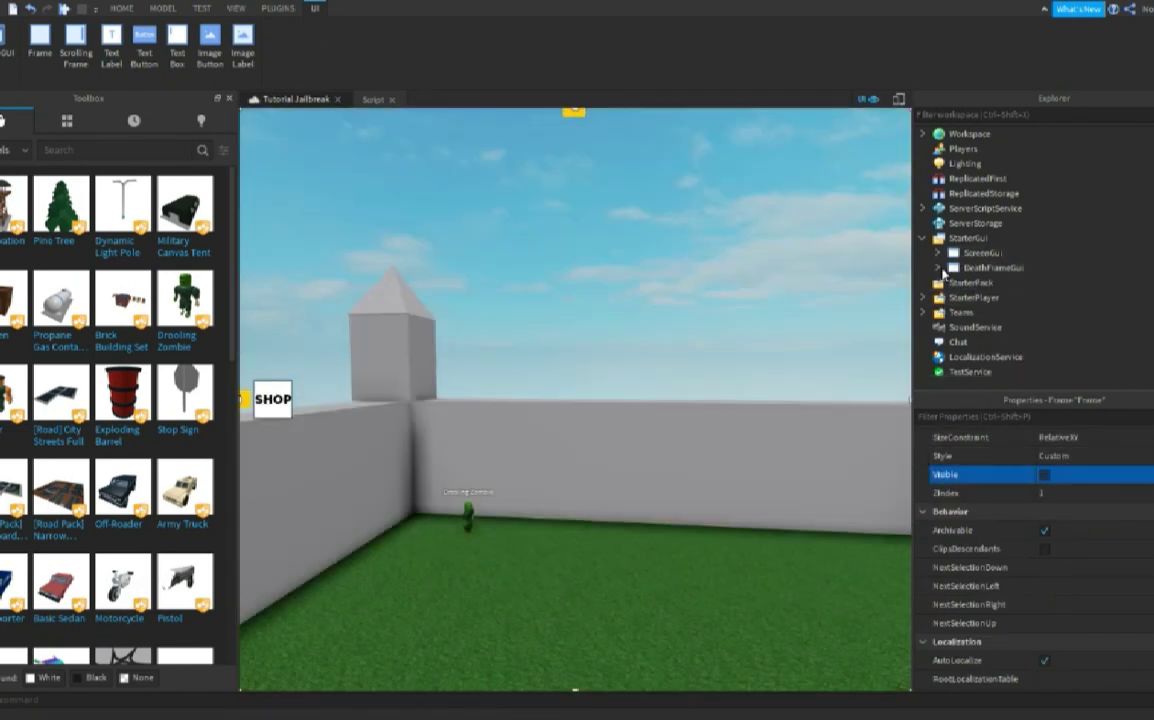
left_click(922, 239)
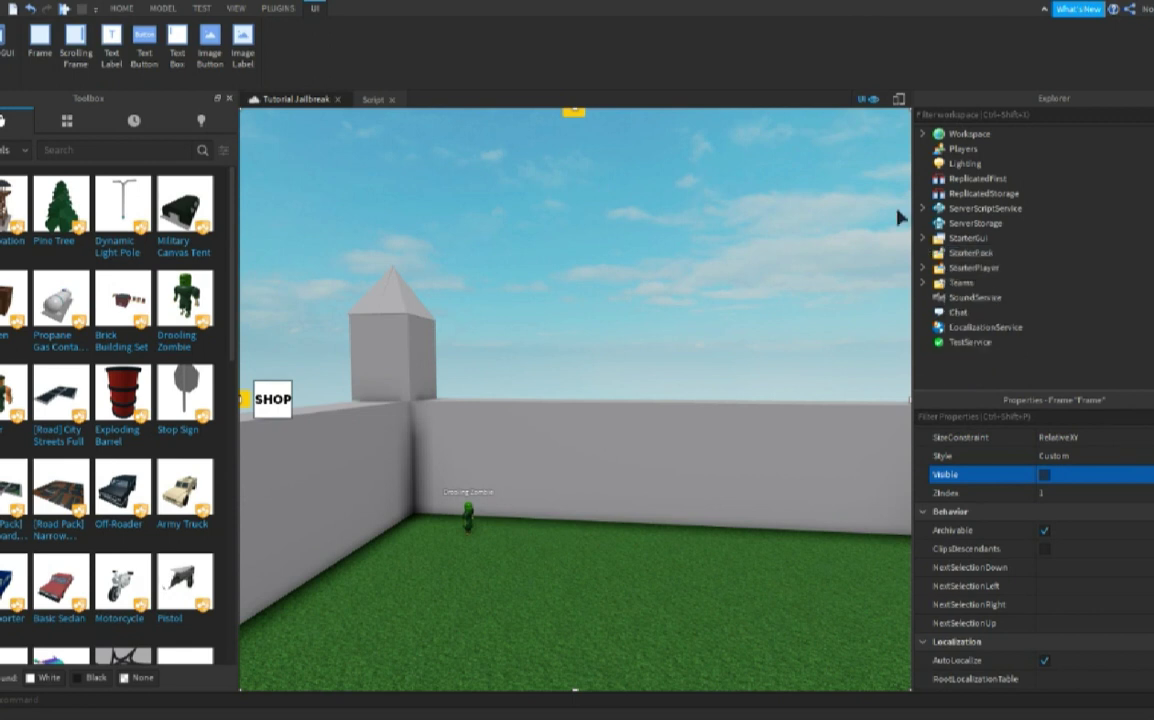
- Return to the death script and rename it DeathHandler in the Workspace's Scripts folder
left_click(373, 100)
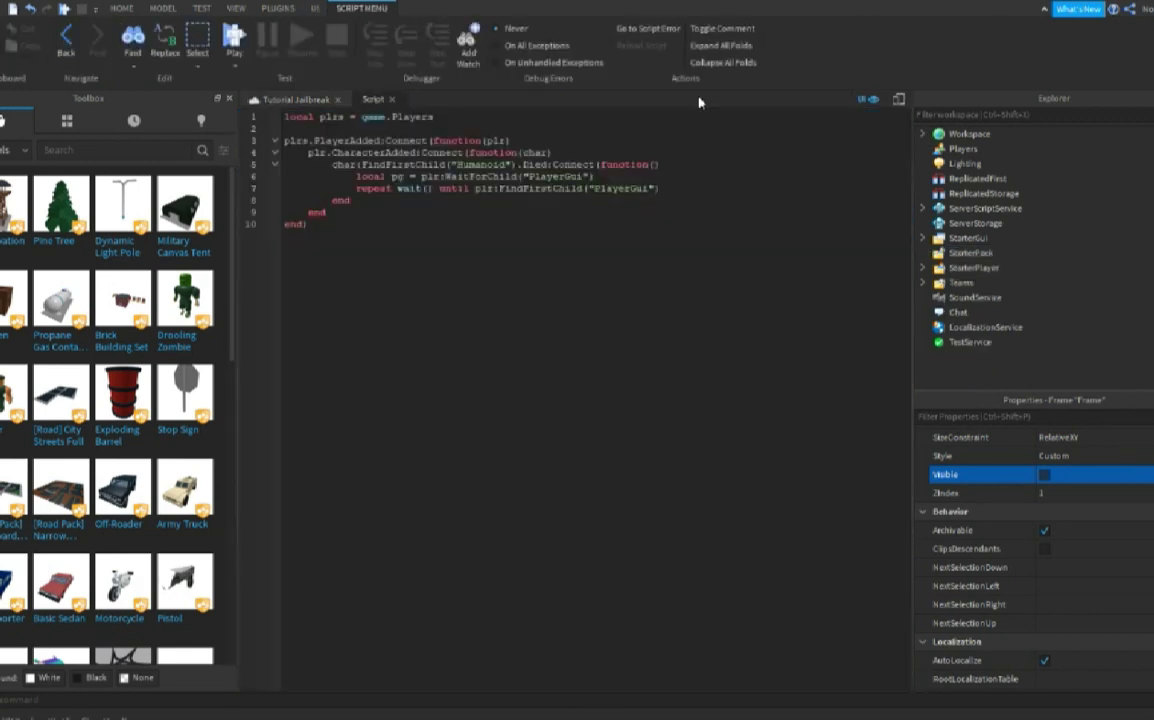
left_click(922, 134)
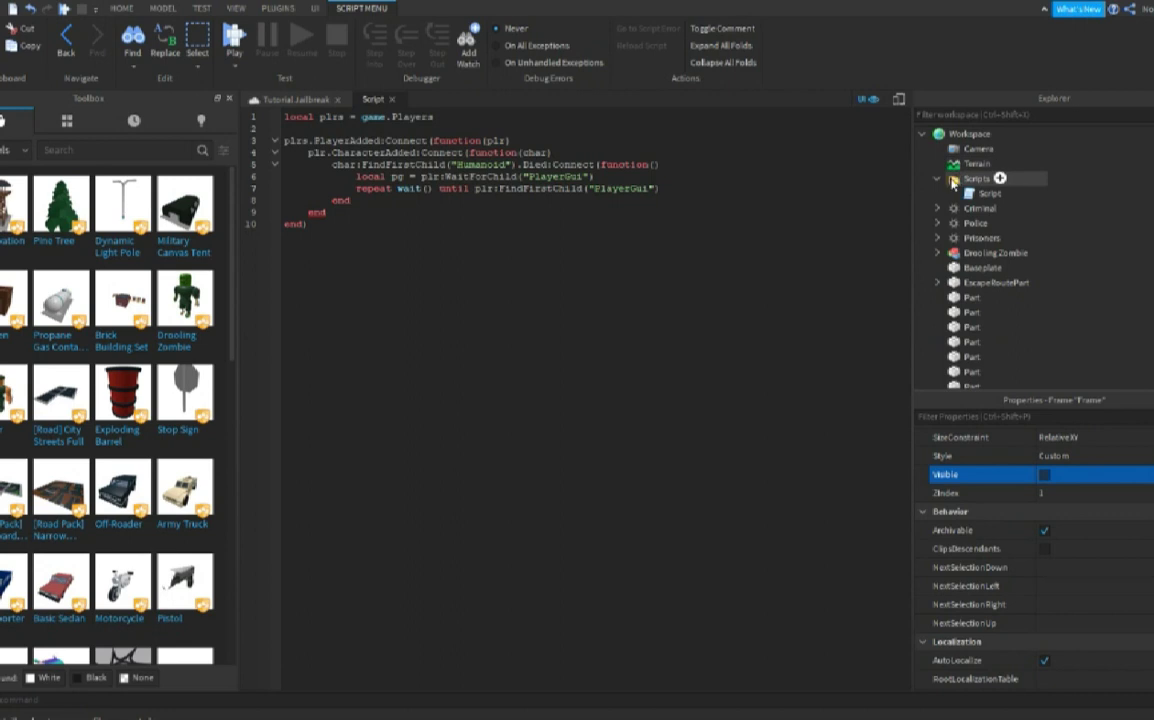
left_click(971, 195)
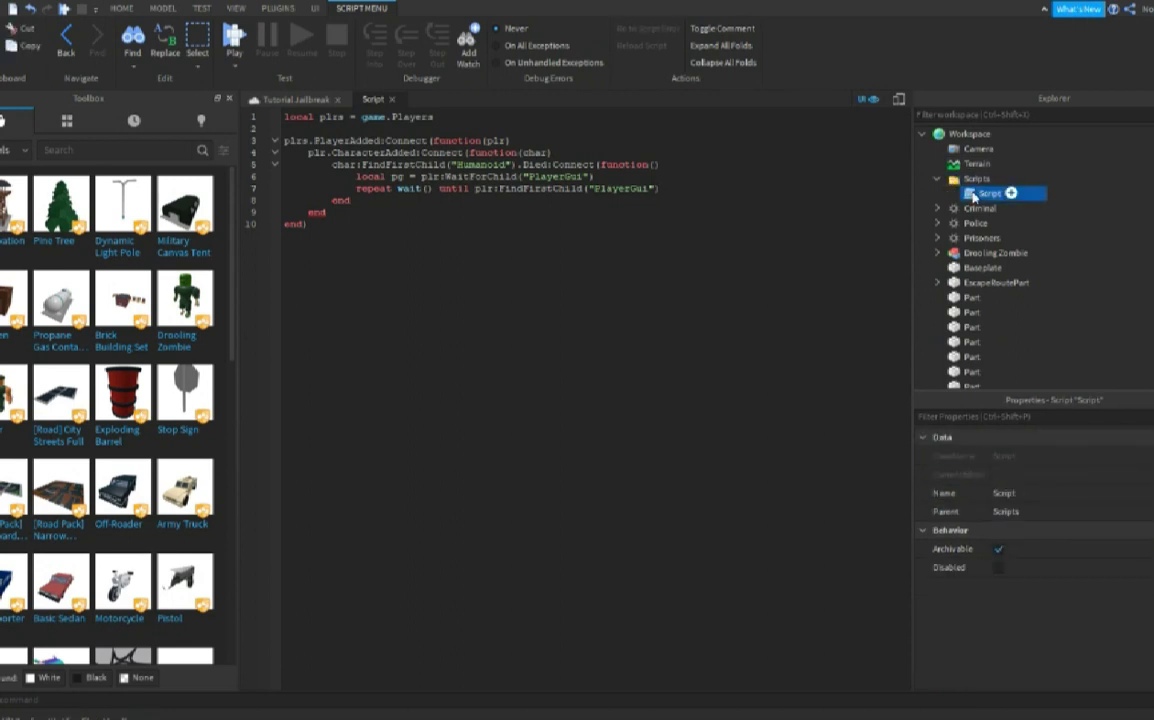
left_click(975, 195)
type("DeathHandler")
key("Return")
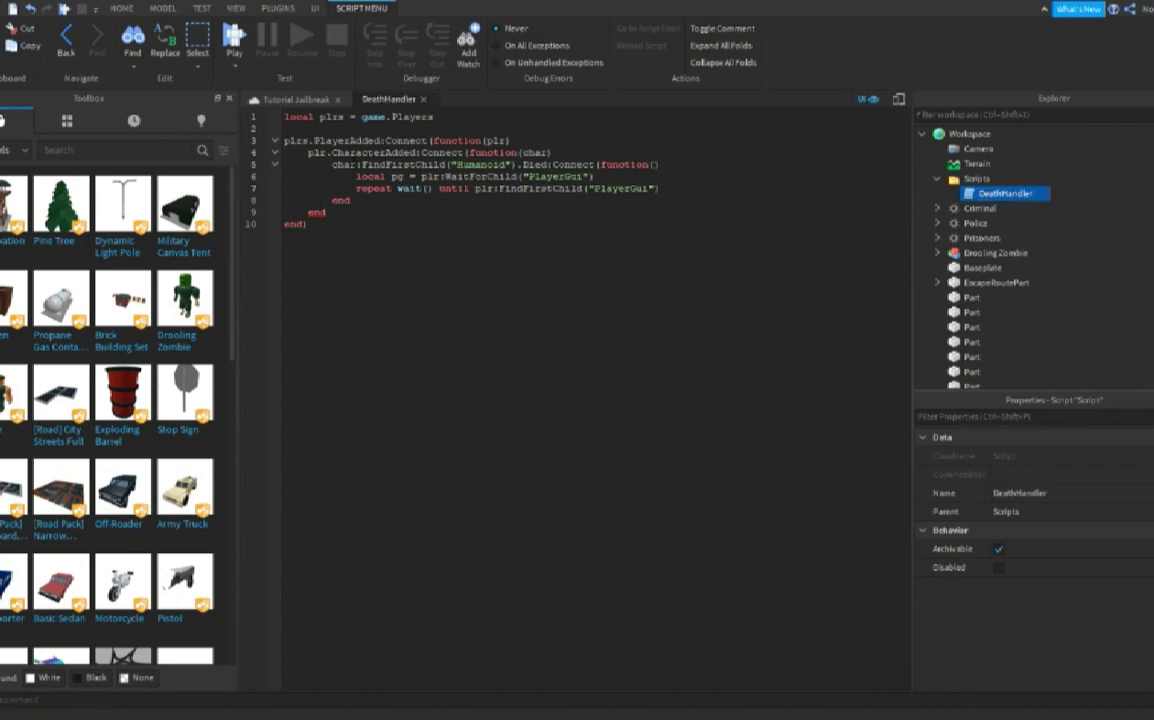
- Add pg.DeathFrameGui.Frame.Visible = true below the repeat wait line in DeathHandler, checking the GUI's name in StarterGui
left_click(691, 187)
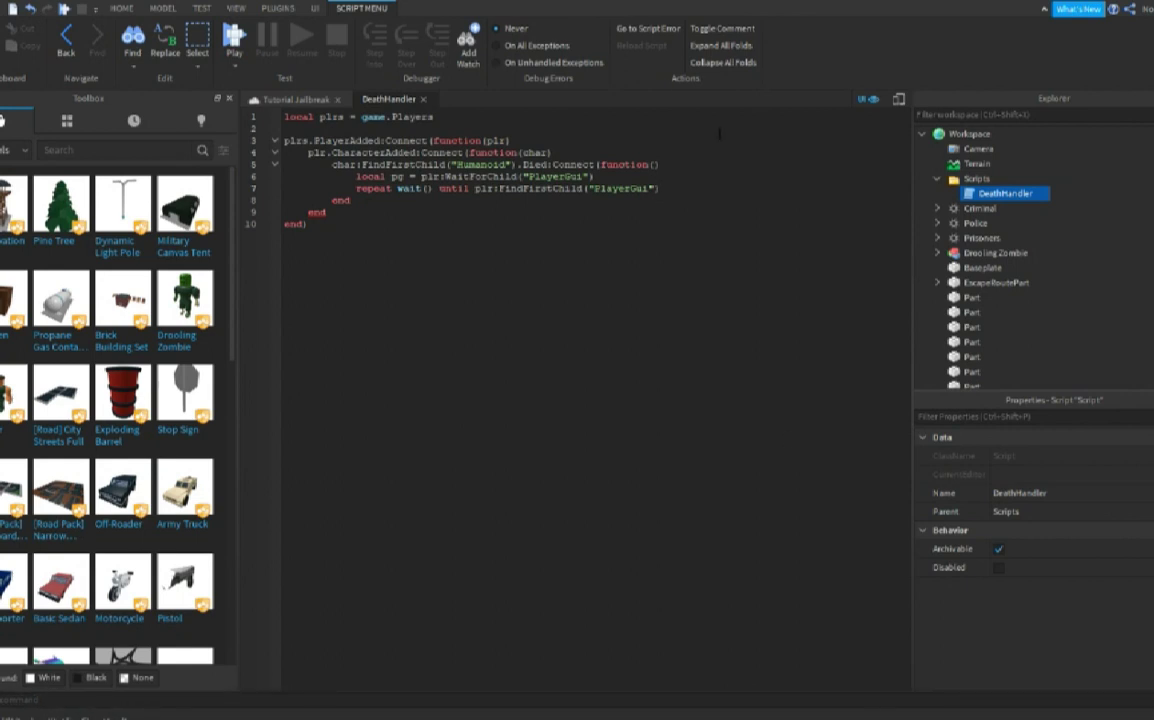
key("Return")
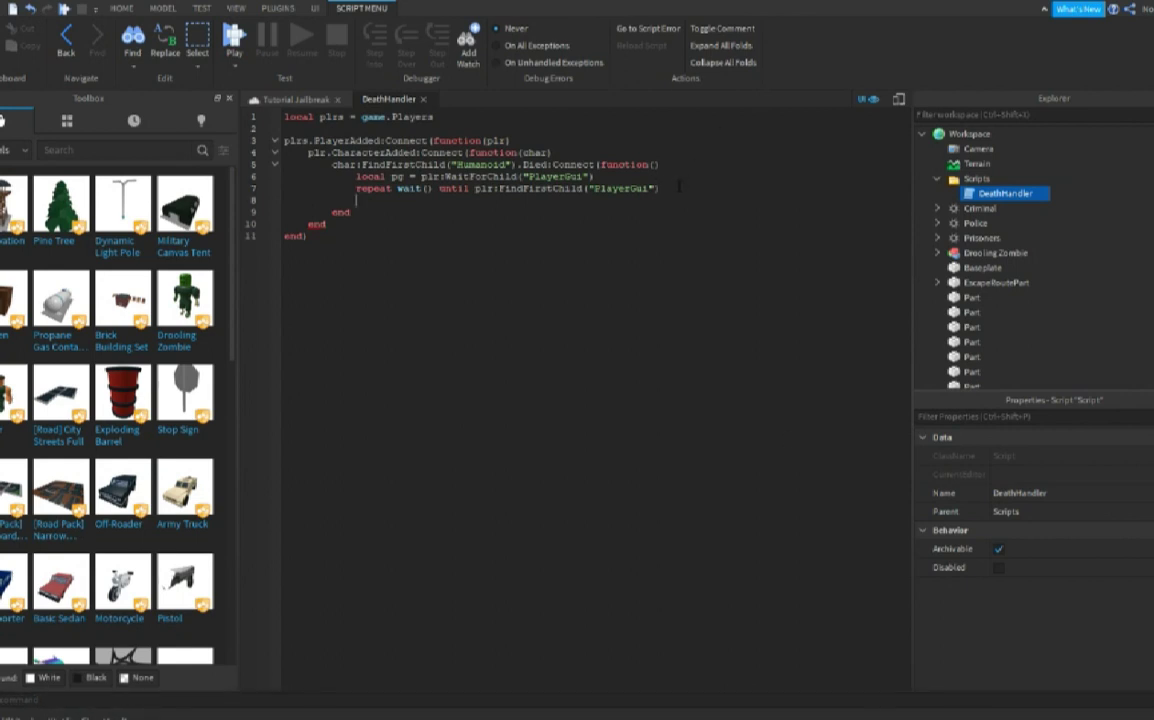
type("pg")
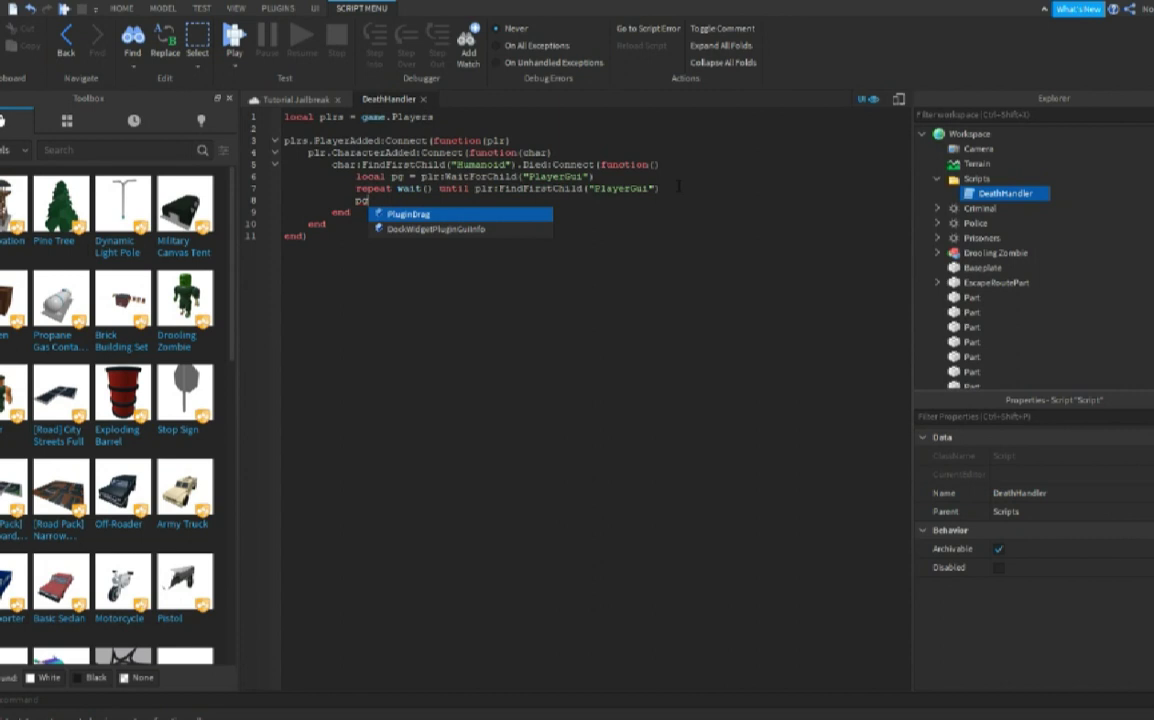
type(".Death")
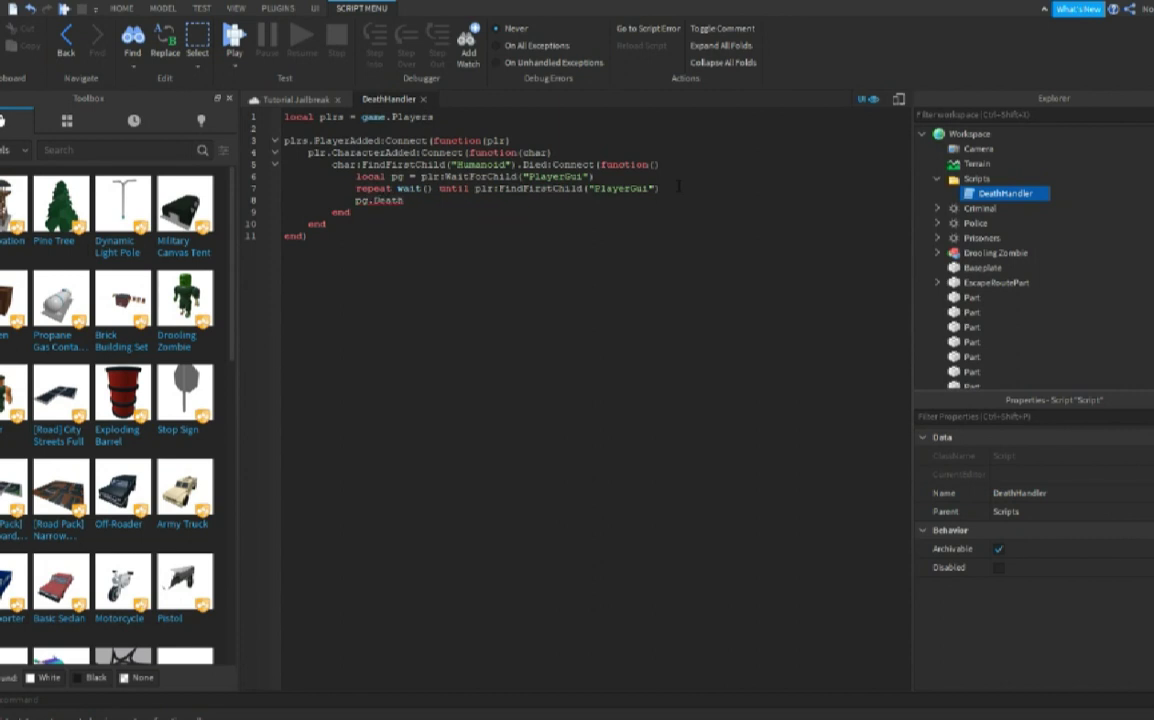
left_click(922, 134)
left_click(923, 239)
left_click(452, 200)
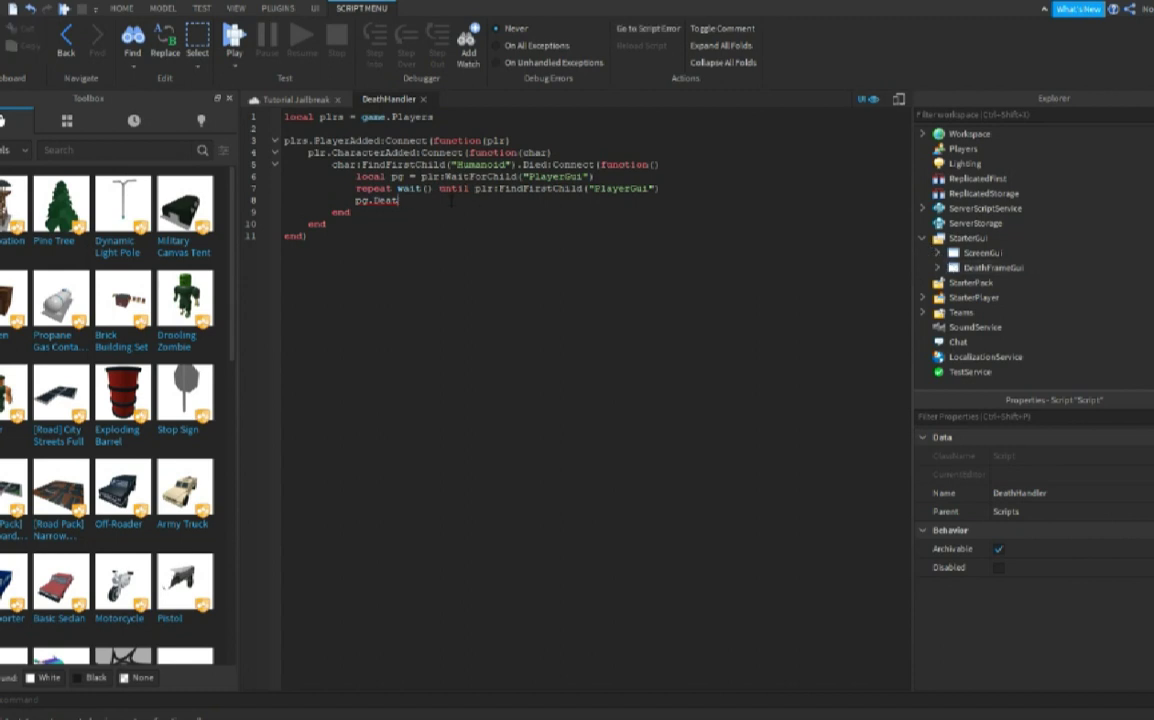
type("FrameGui.Frame.Visible = t")
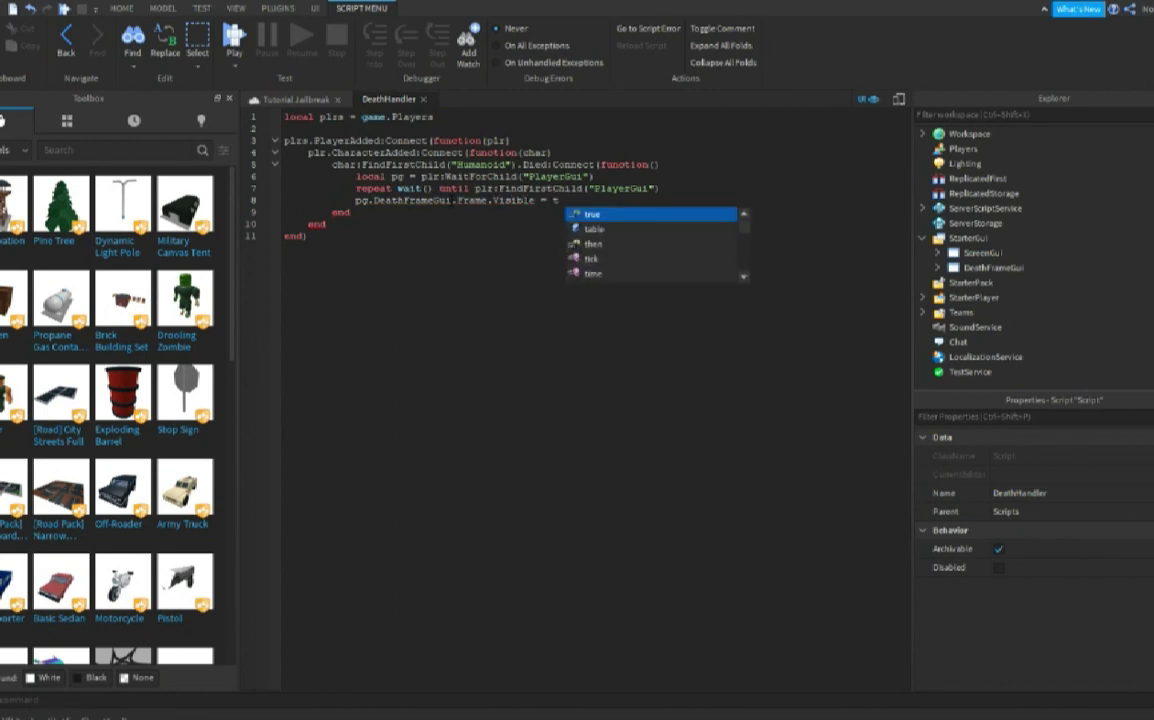
key("Tab")
- Add a wait(3) line below the statement that shows the death frame
key("Return")
type("wait")
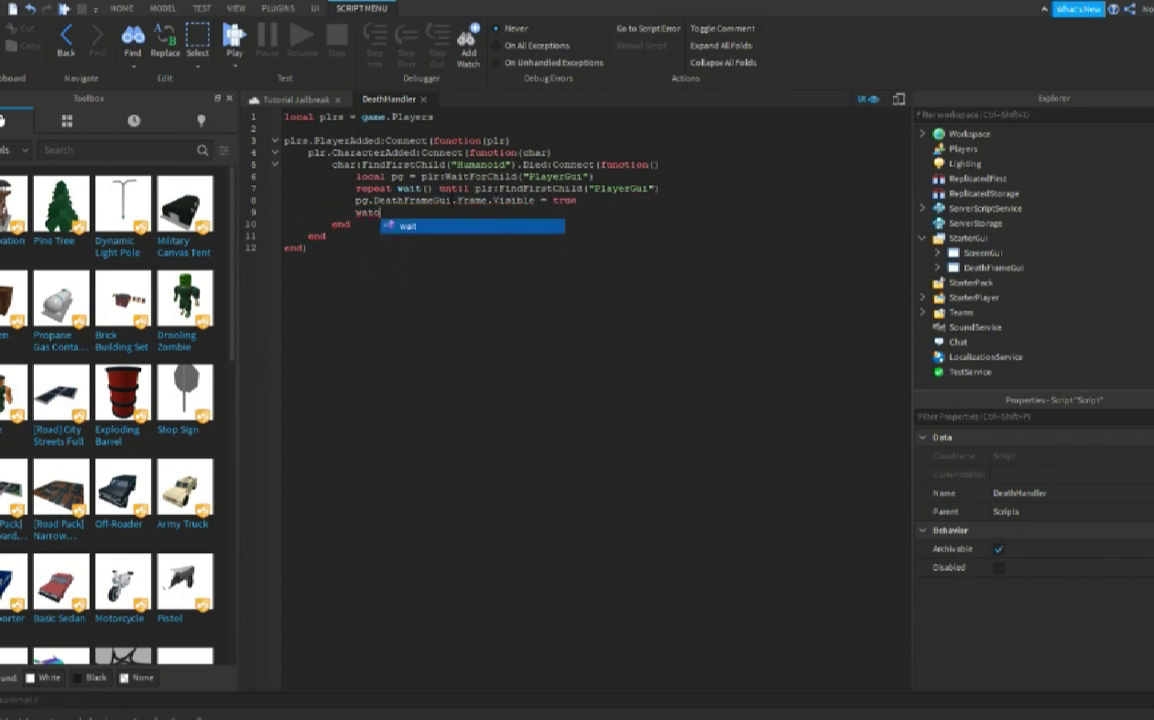
type("(3)")
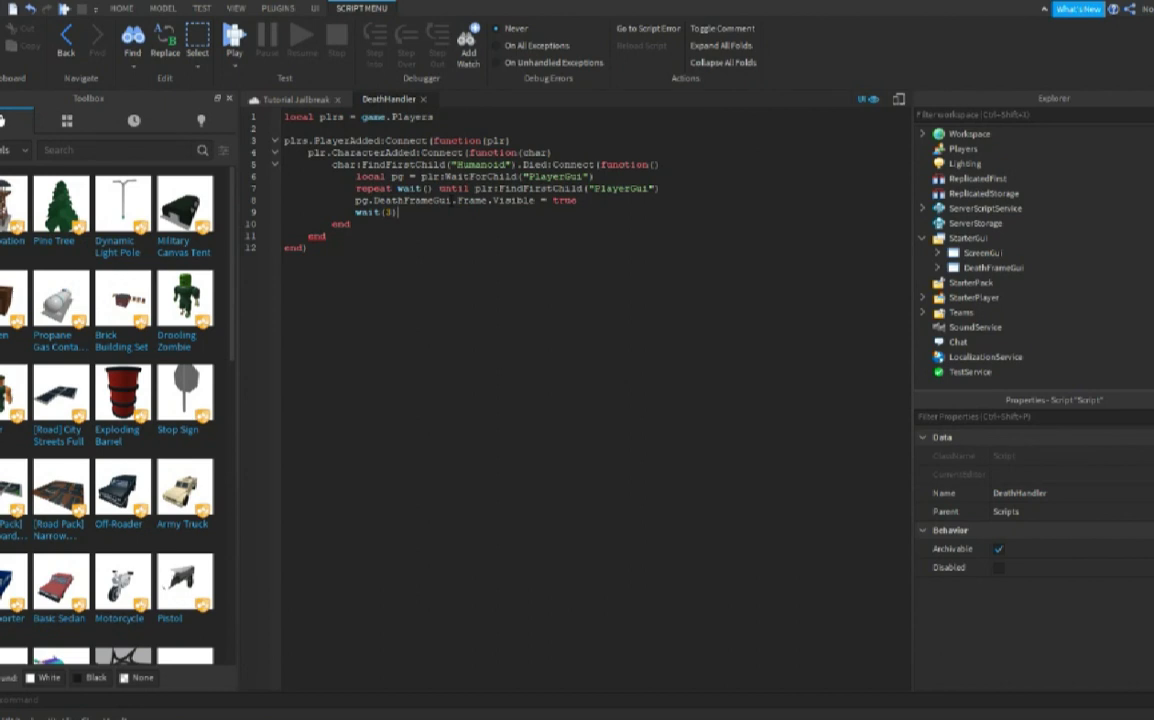
- Add pg.DeathFrameGui.Frame.Visible = false below the wait line
key("Return")
type("pg.DeathFrameGui.Frame.Visible = f")
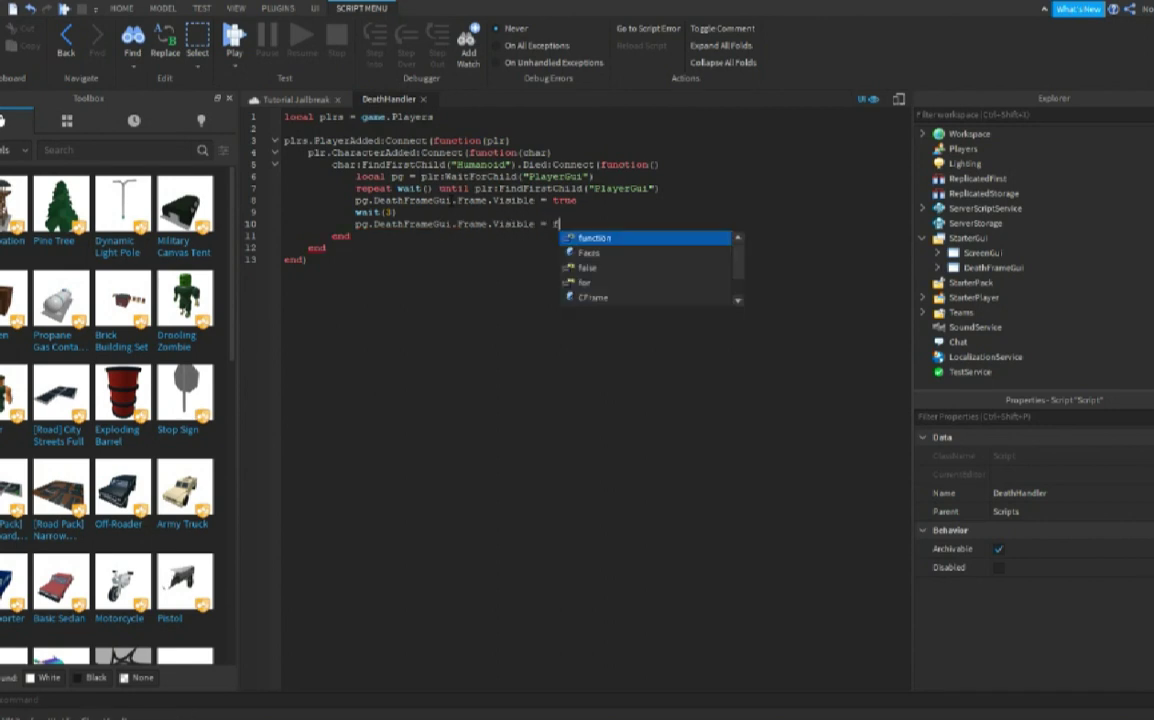
type("alse")
key("BackSpace")
key("BackSpace")
key("BackSpace")
key("BackSpace")
key("BackSpace")
type("false")
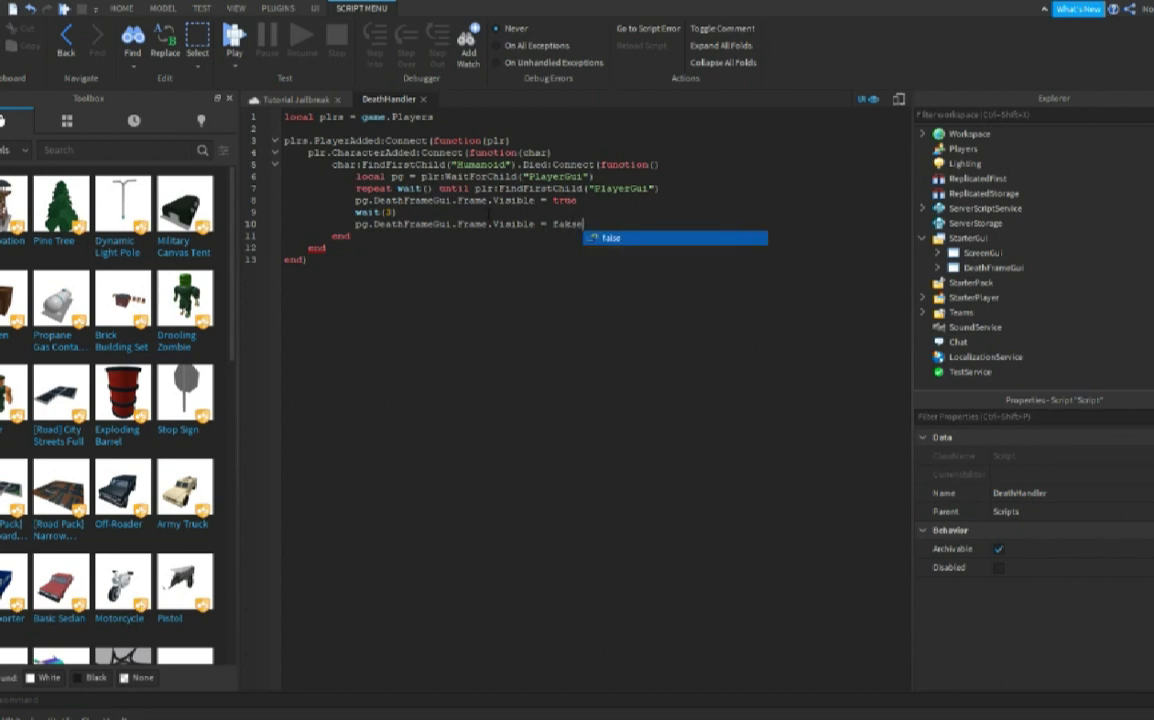
key("Return")
type("e")
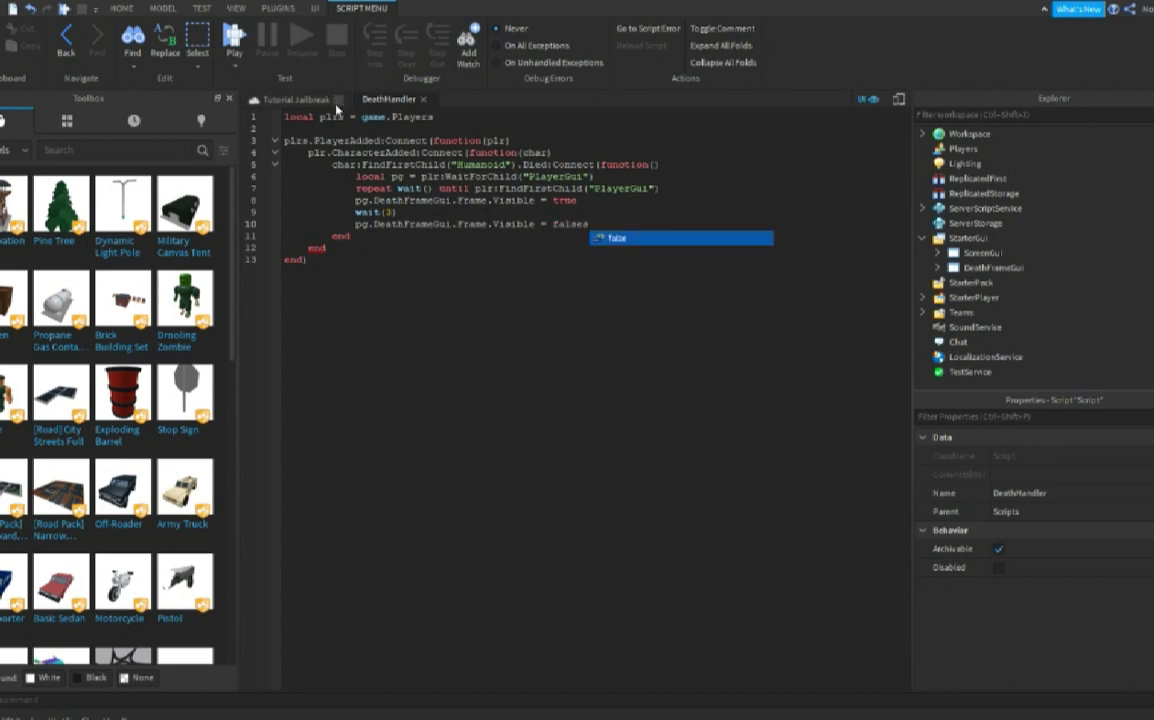
key("BackSpace")
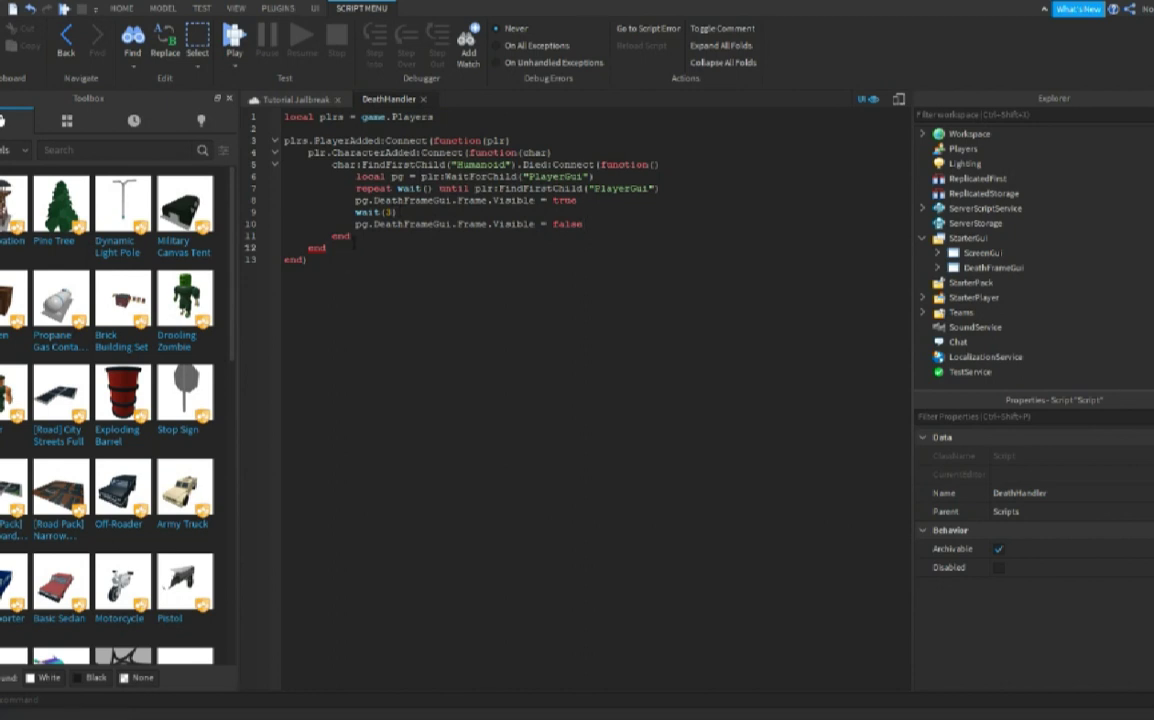
- Add the missing closing parentheses to the two inner end statements of DeathHandler
type(")")
left_click(372, 236)
type(")")
- Playtest the place, reset the character to check the death screen, and stop the test
left_click(295, 99)
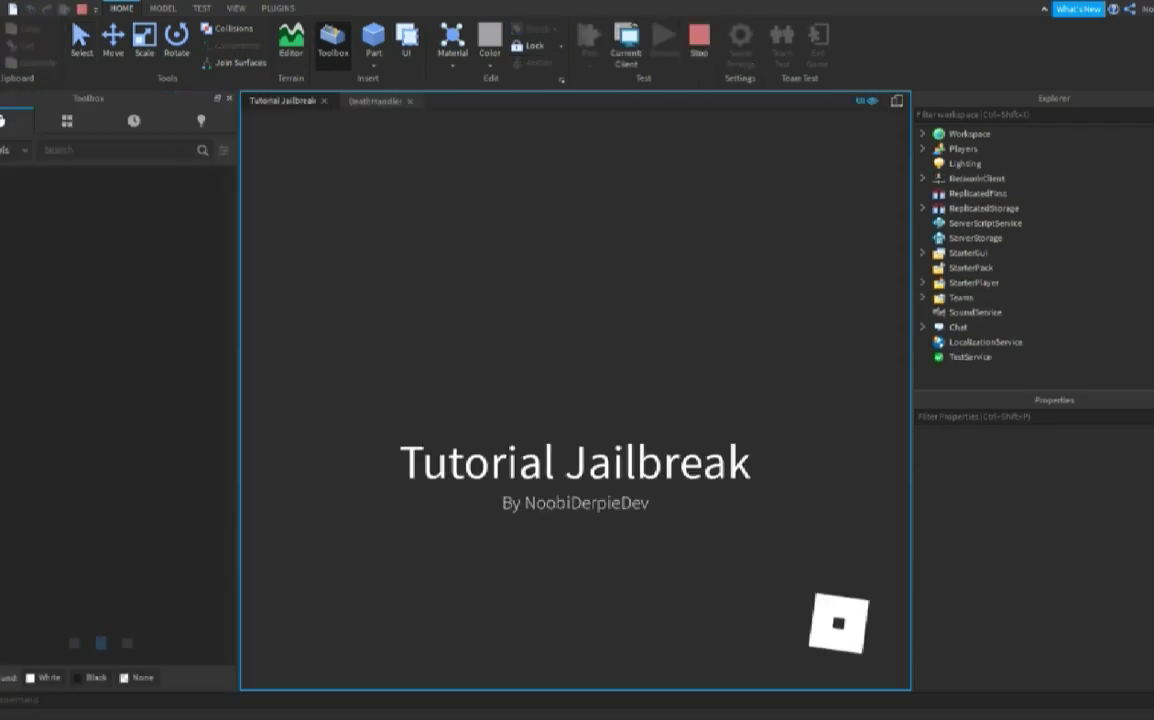
key("w")
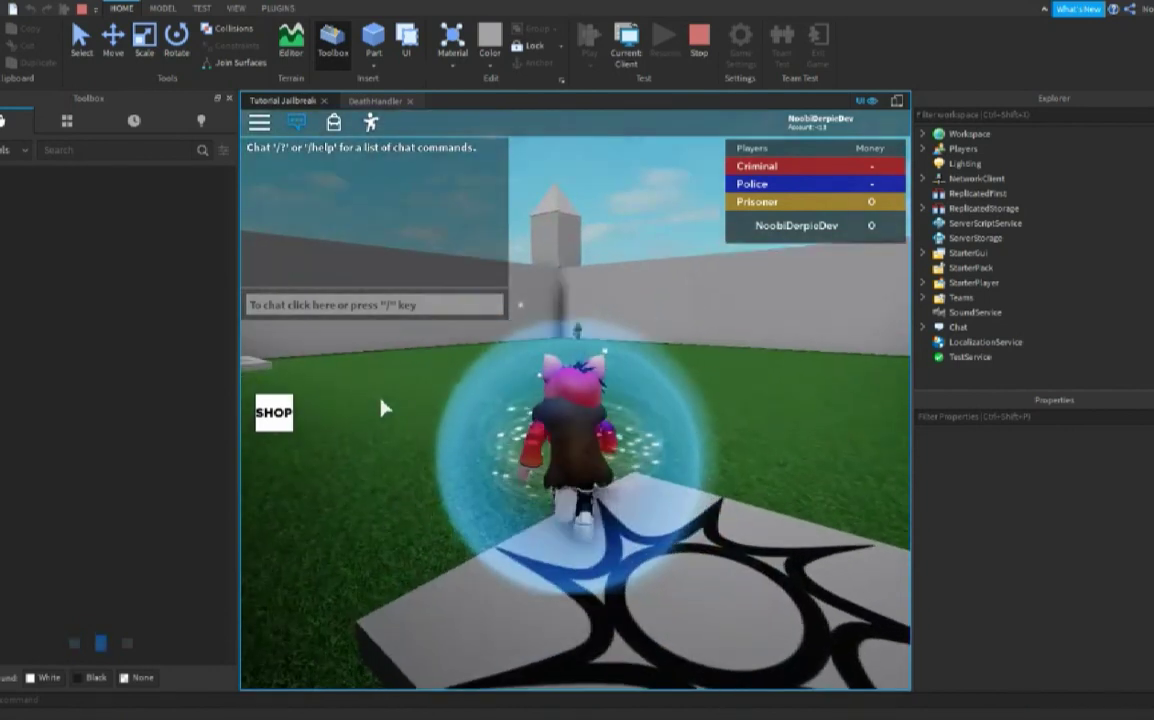
left_click(259, 124)
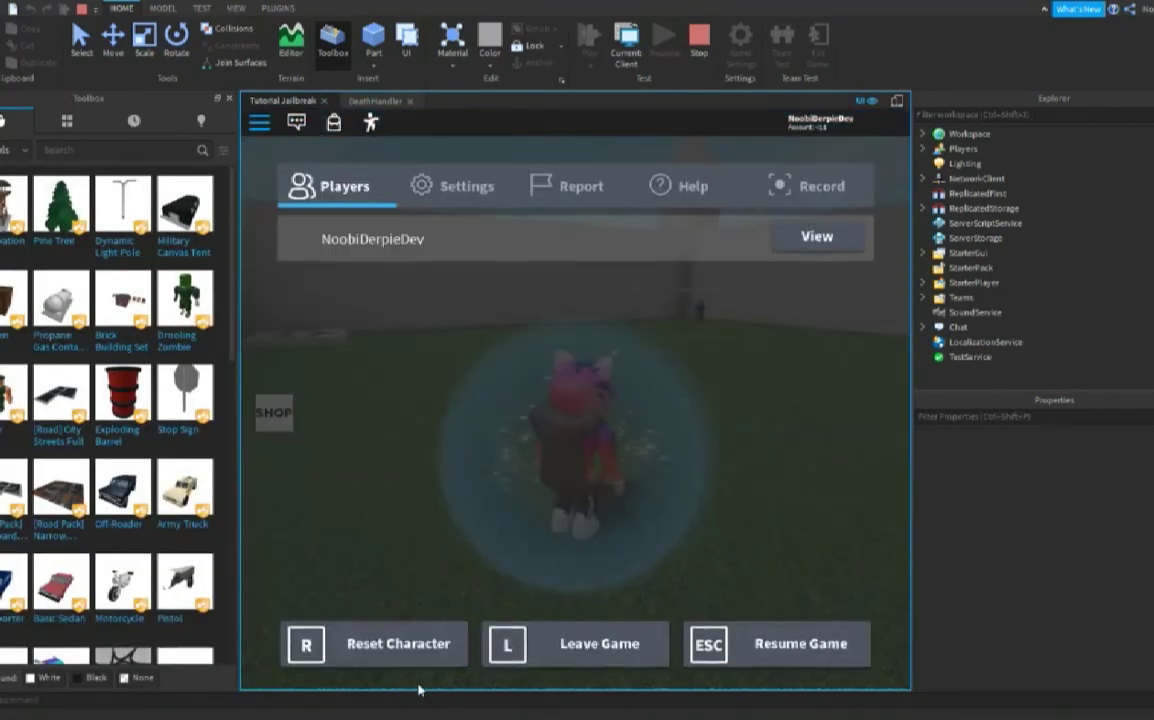
left_click(422, 650)
left_click(499, 391)
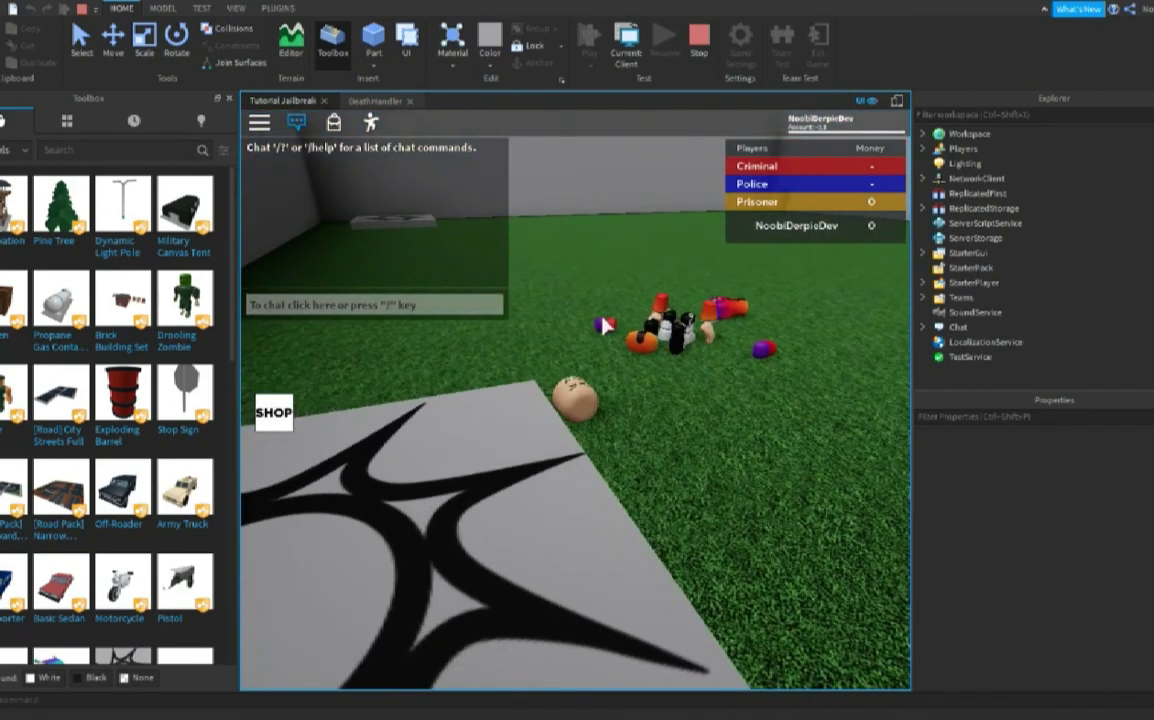
key("w")
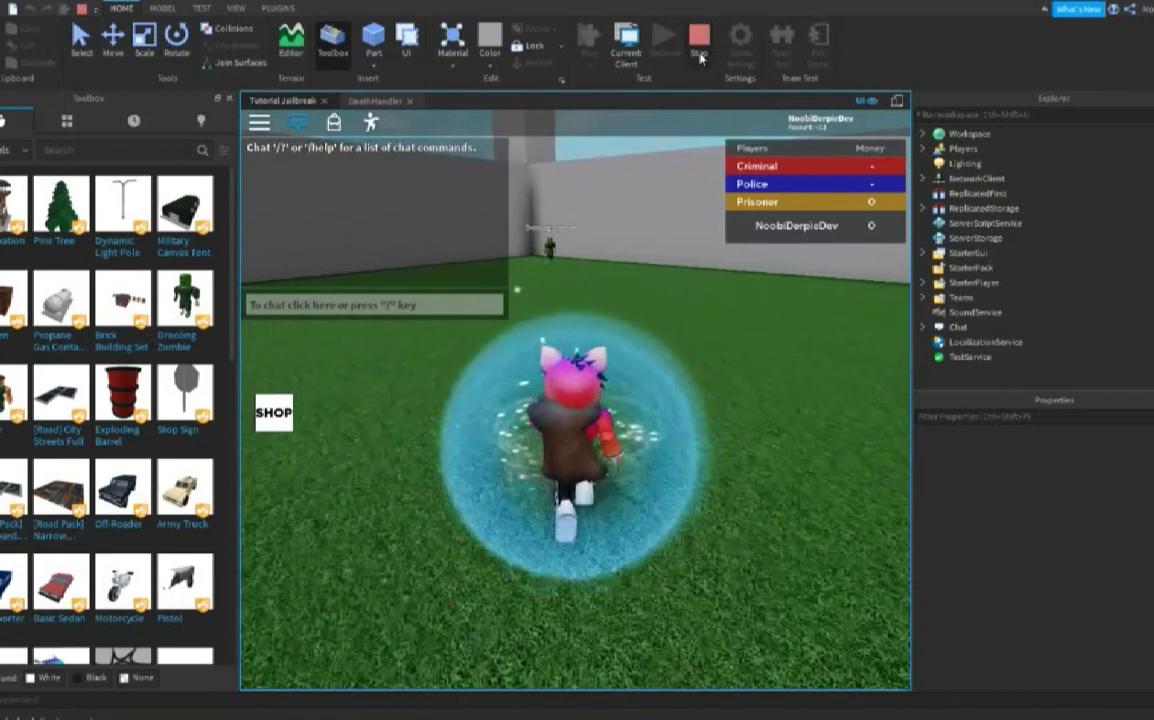
left_click(697, 54)
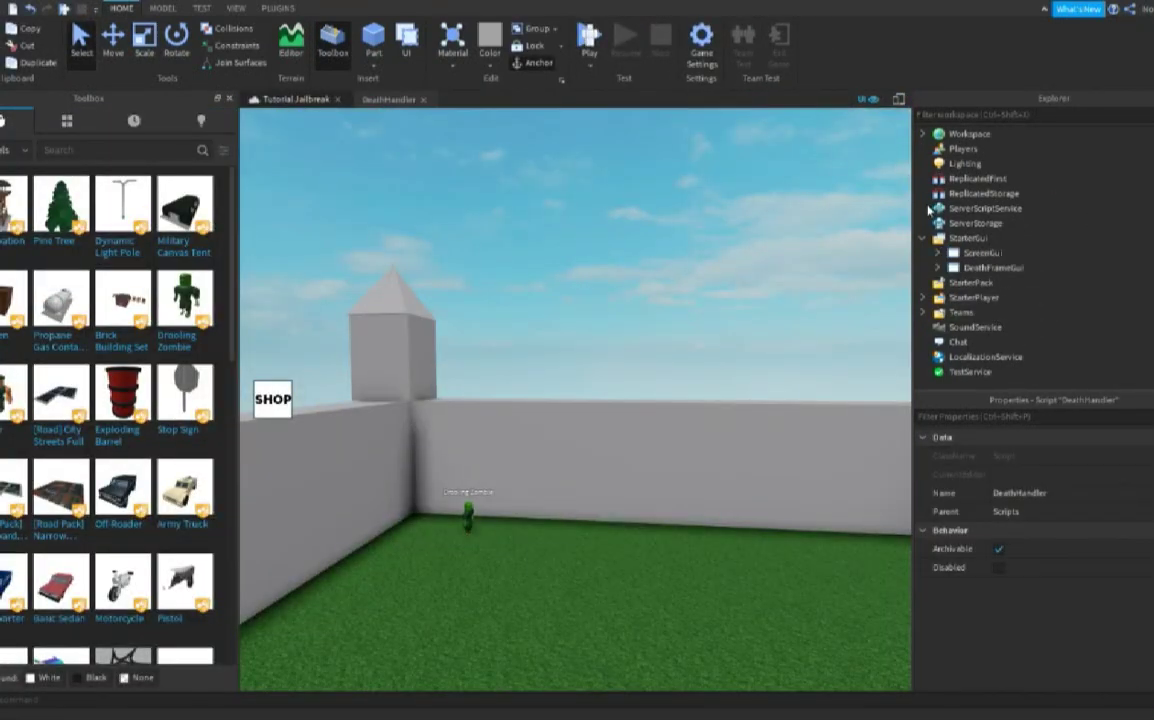
- Reopen DeathHandler from the Workspace's Scripts folder and change the wait duration to 10
left_click(925, 208)
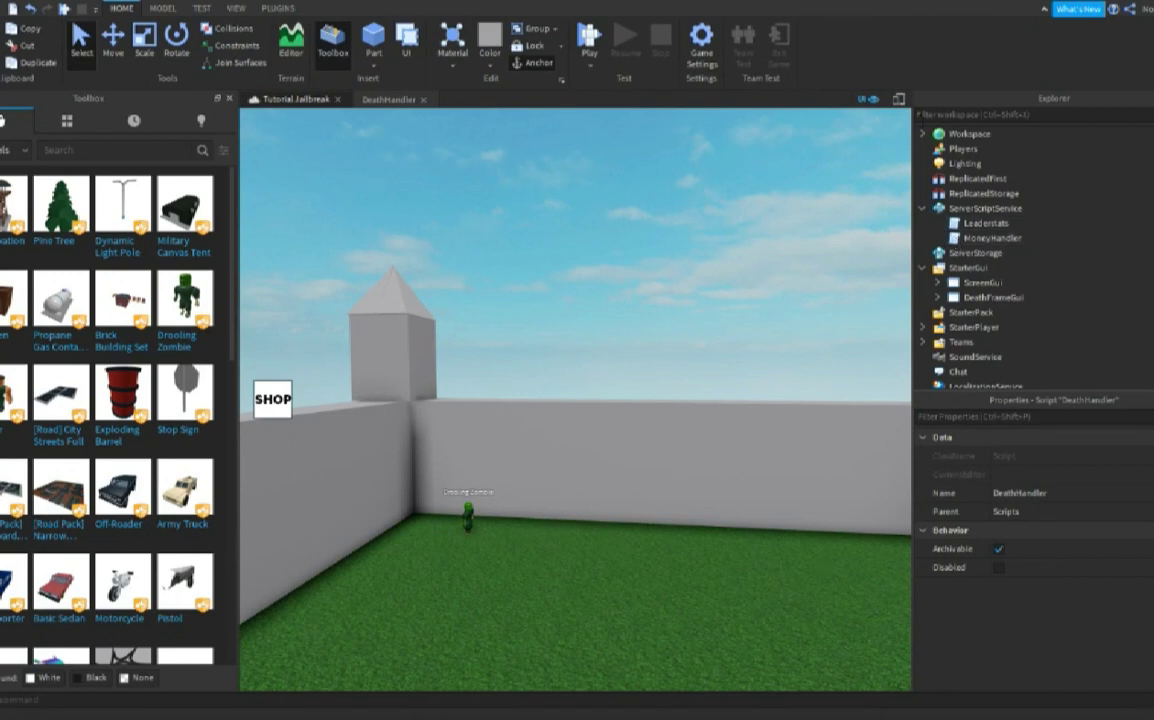
left_click(922, 134)
double_click(968, 197)
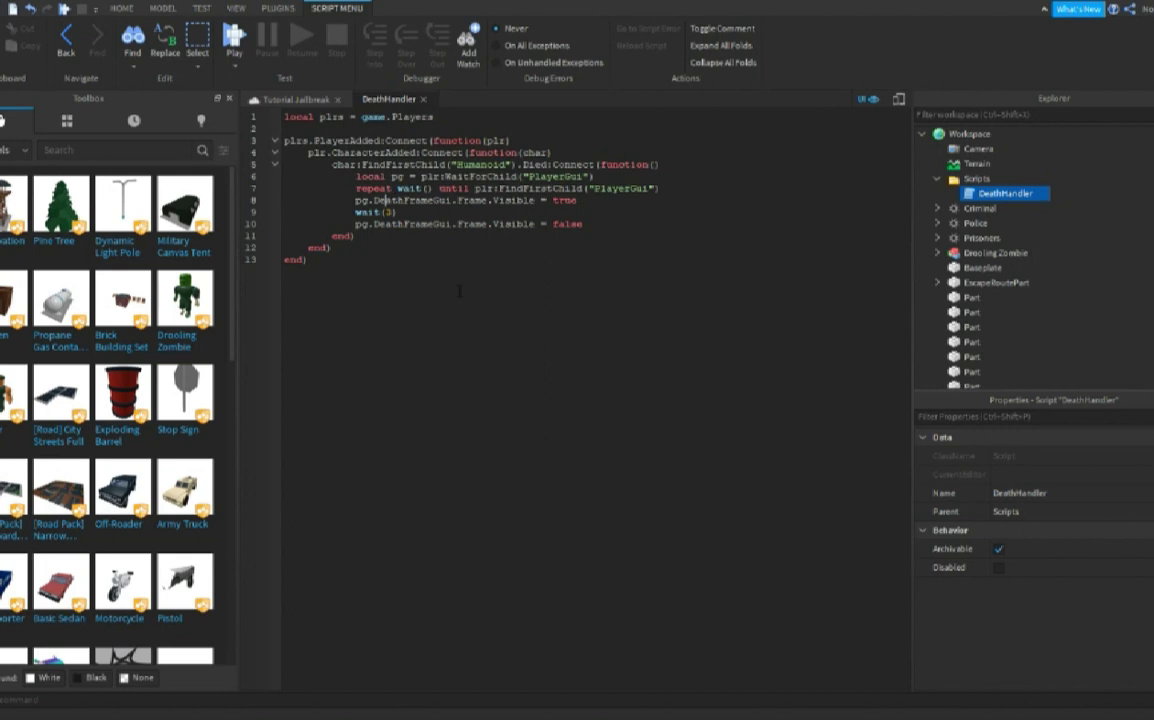
key("BackSpace")
type("6")
key("BackSpace")
type("10")
- Return to the place view, start another playtest and reset the character to check the death screen
left_click(288, 100)
left_click(121, 7)
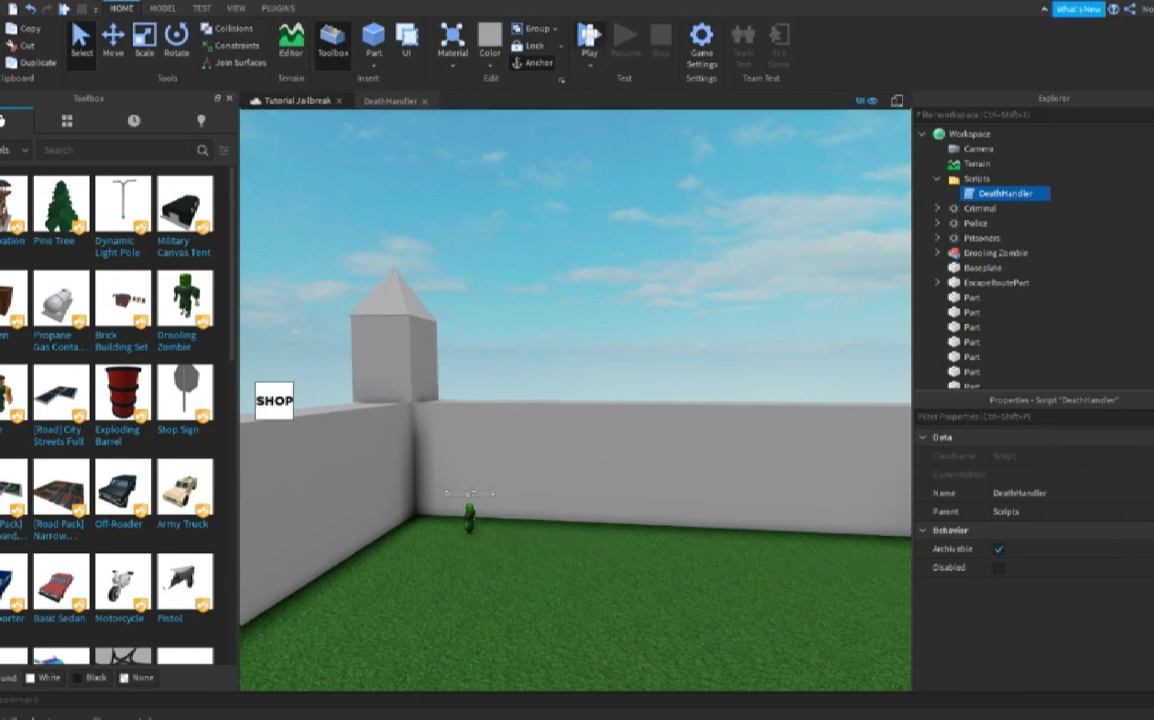
key("F5")
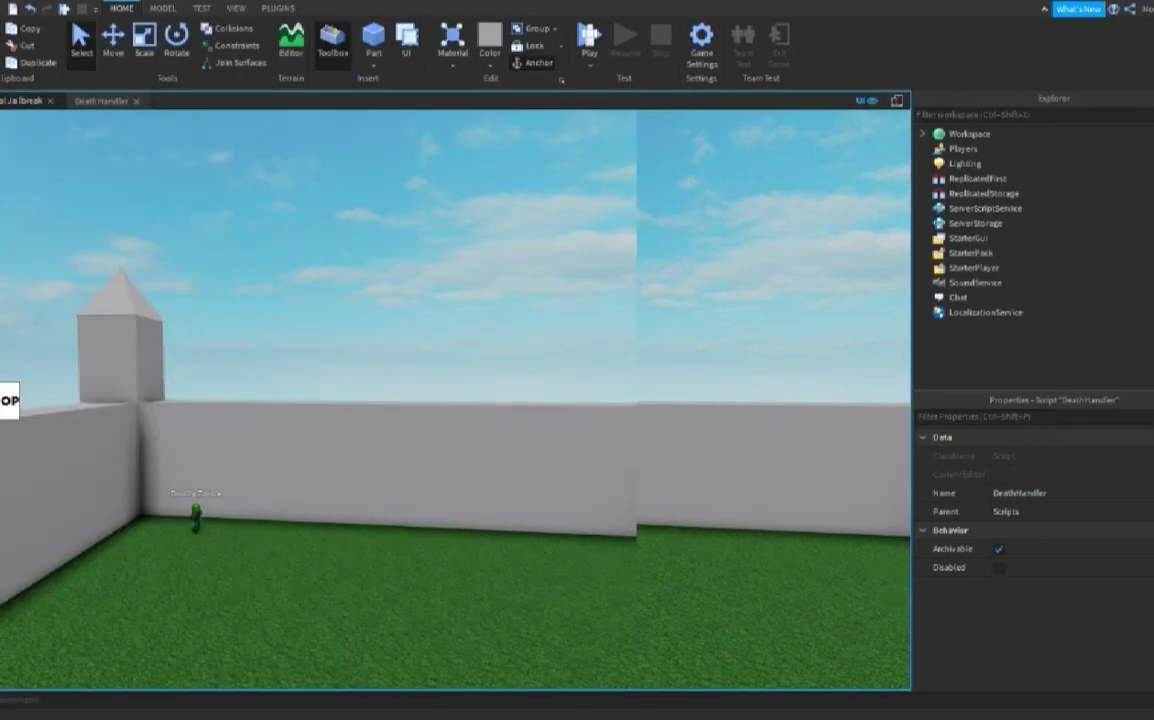
key("F5")
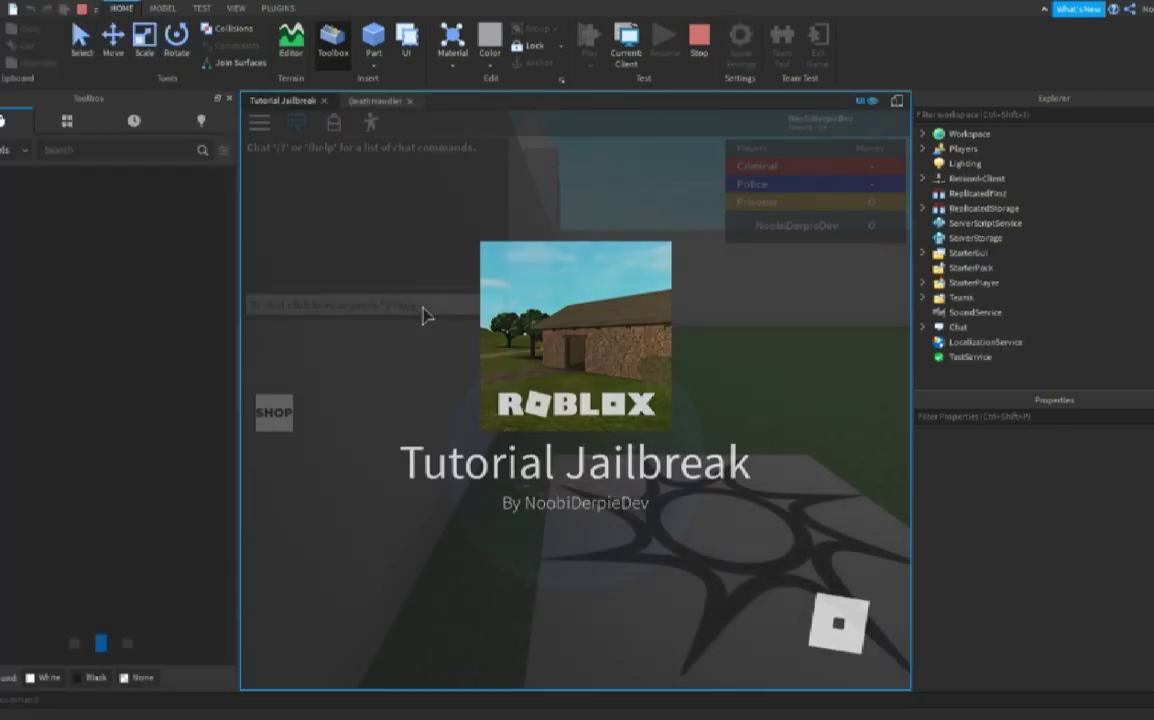
key("Escape")
key("r")
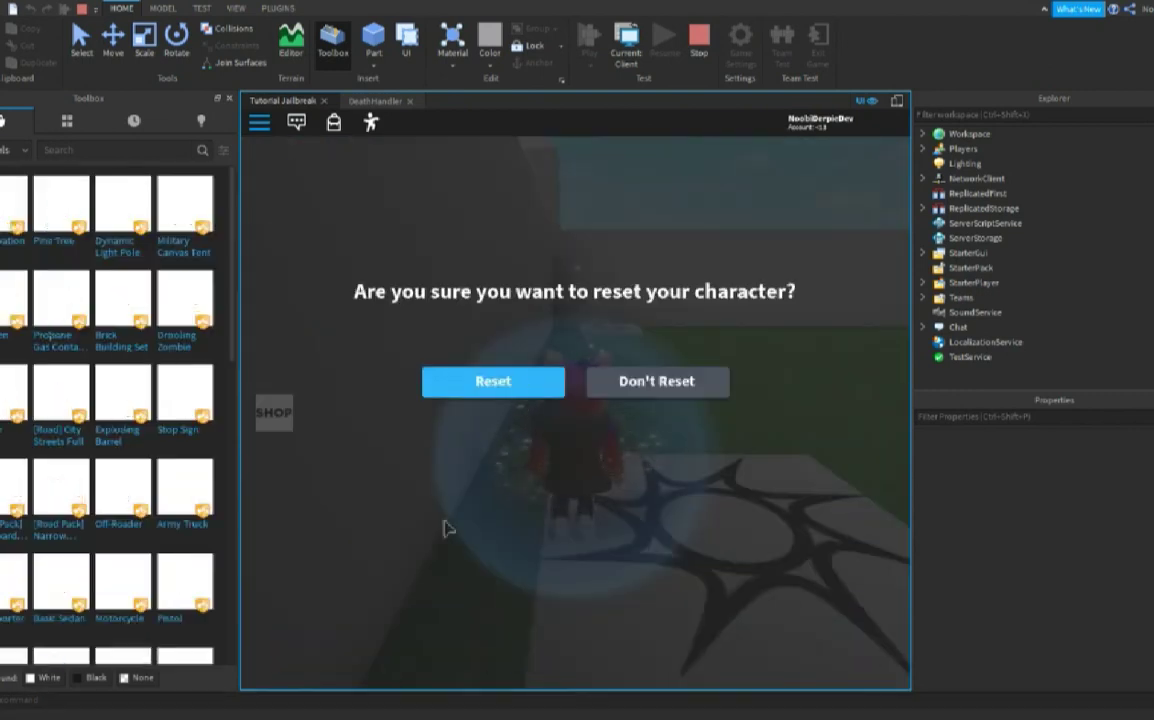
key("Return")
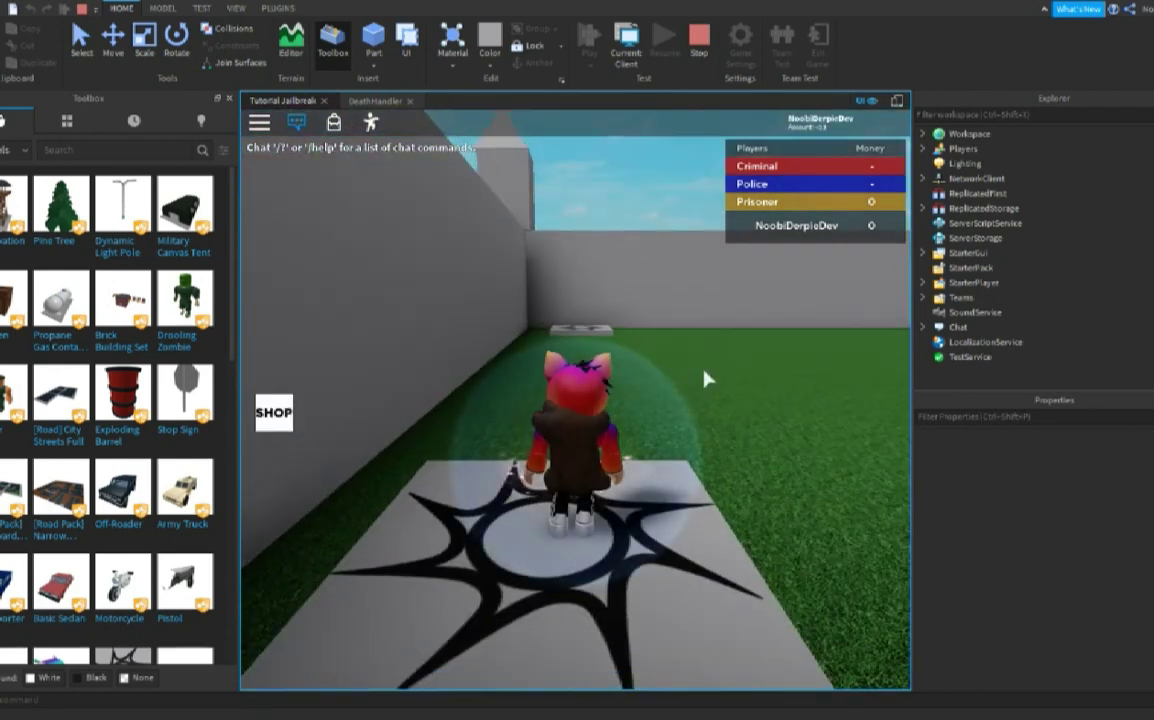
- Walk and jump around with the respawned character, and stop the playtest
right_click_drag(706, 379, 693, 319)
key("w")
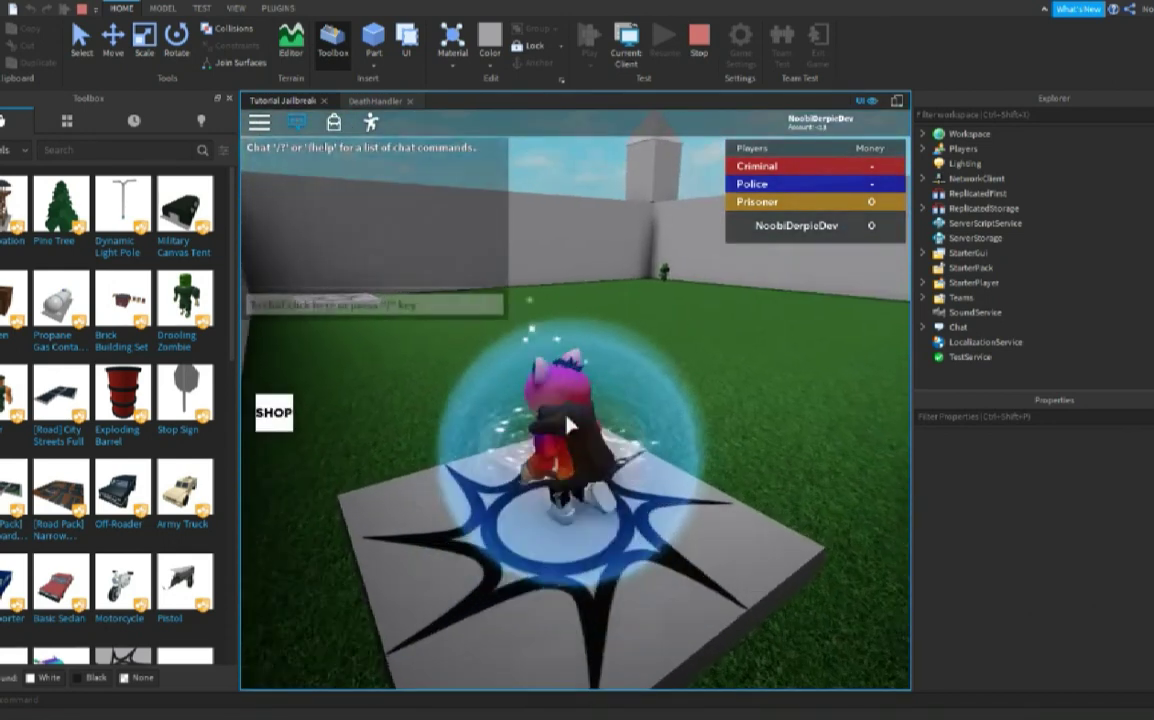
key("space")
right_click_drag(569, 425, 482, 460)
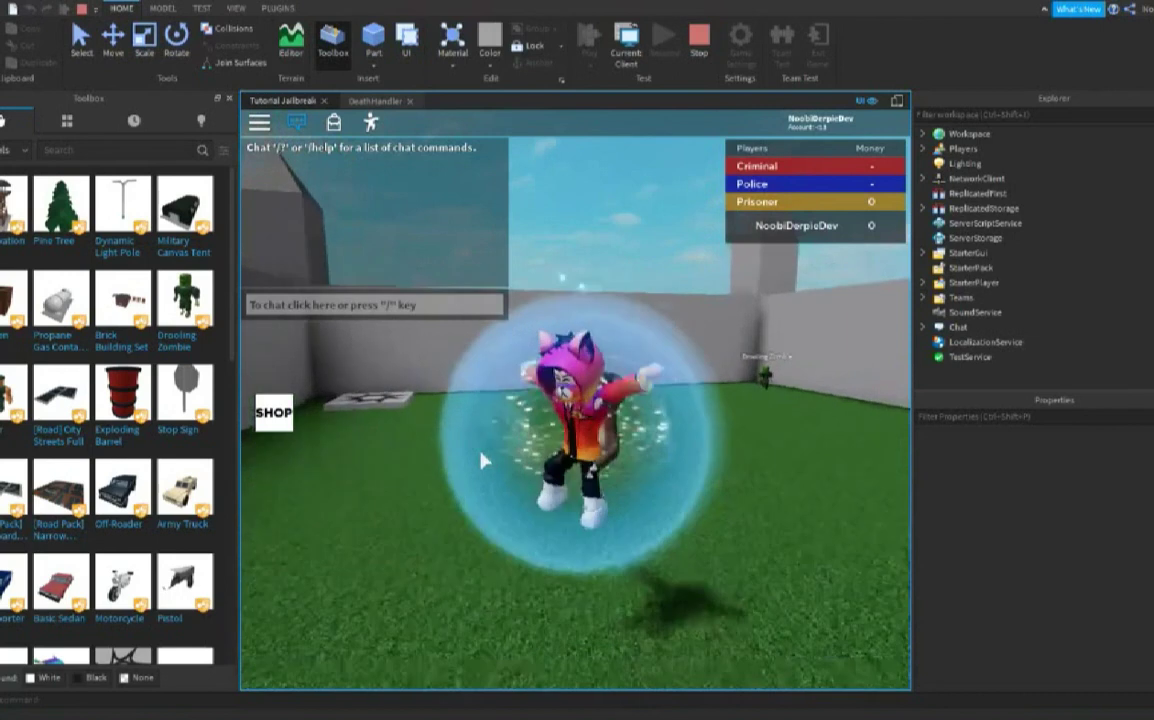
left_click(699, 42)
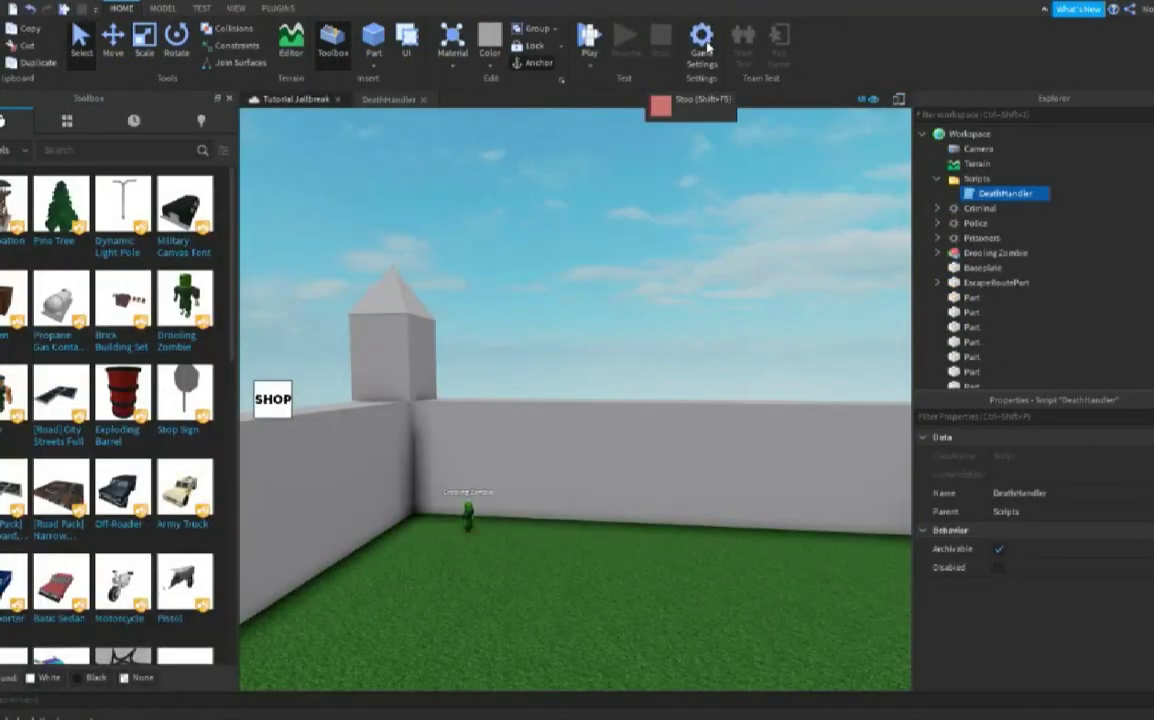
- Preview the shop frame in ScreenGui by turning Visible on, hide it again, and collapse StarterGui
right_click_drag(281, 301, 353, 312)
key("w")
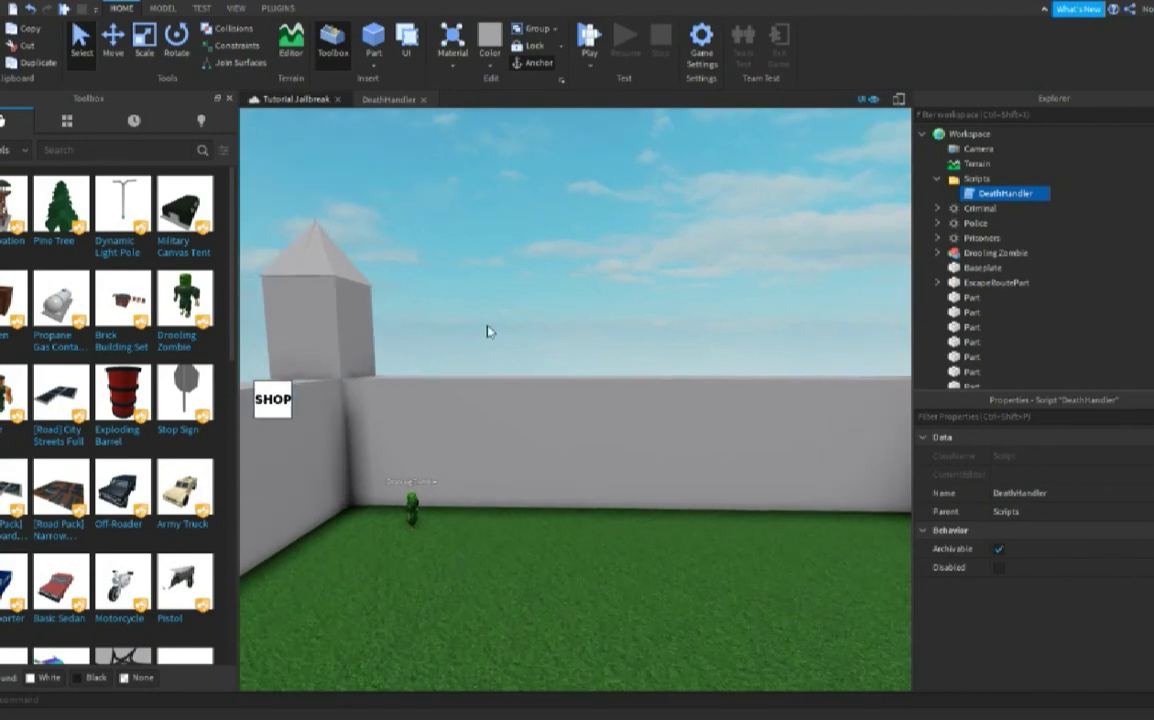
left_click(922, 134)
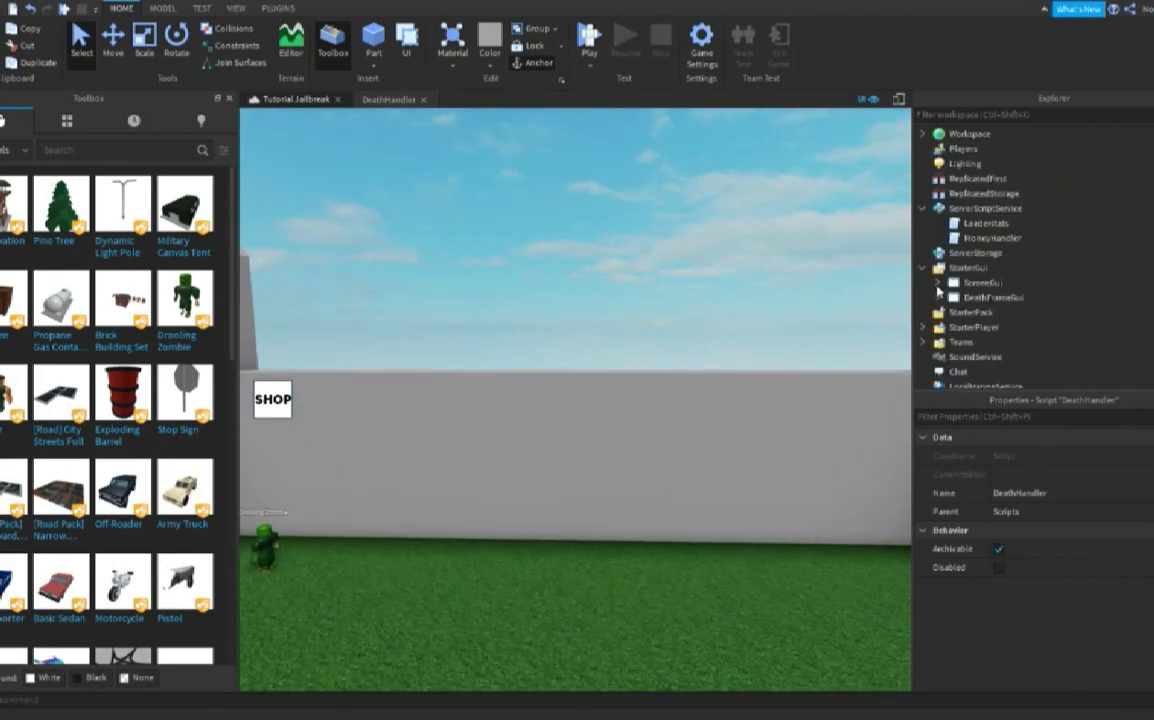
left_click(938, 283)
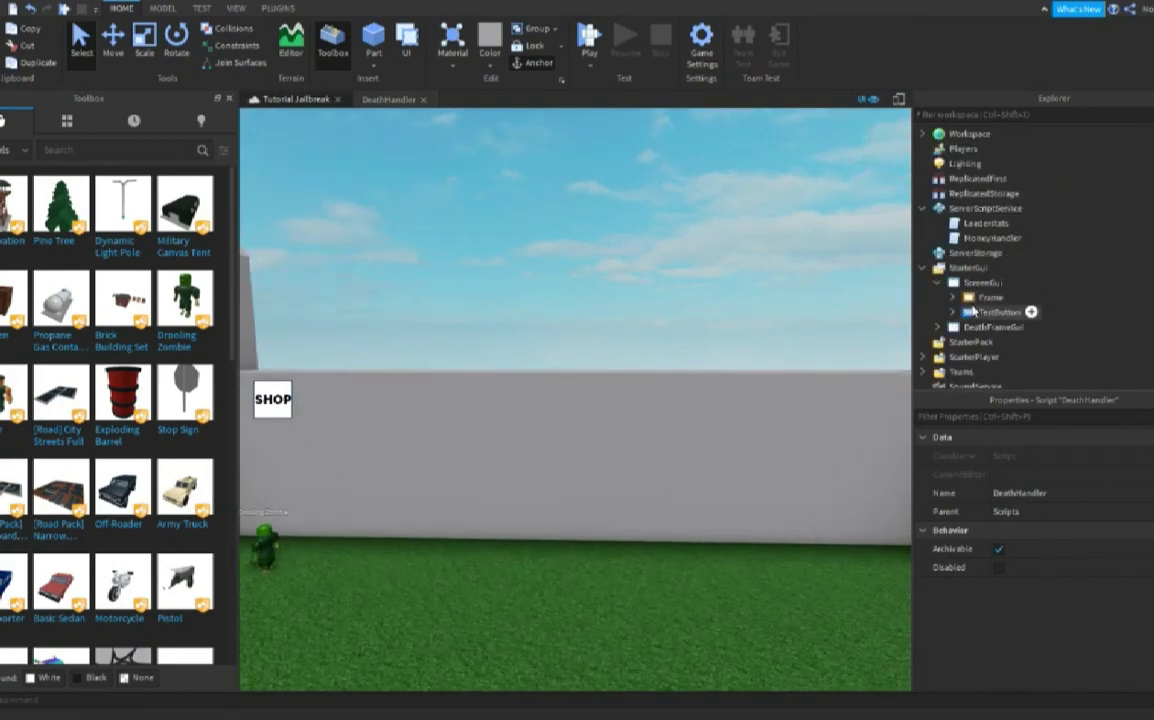
left_click(990, 297)
scroll(1062, 592, "down", 3)
left_click(1044, 586)
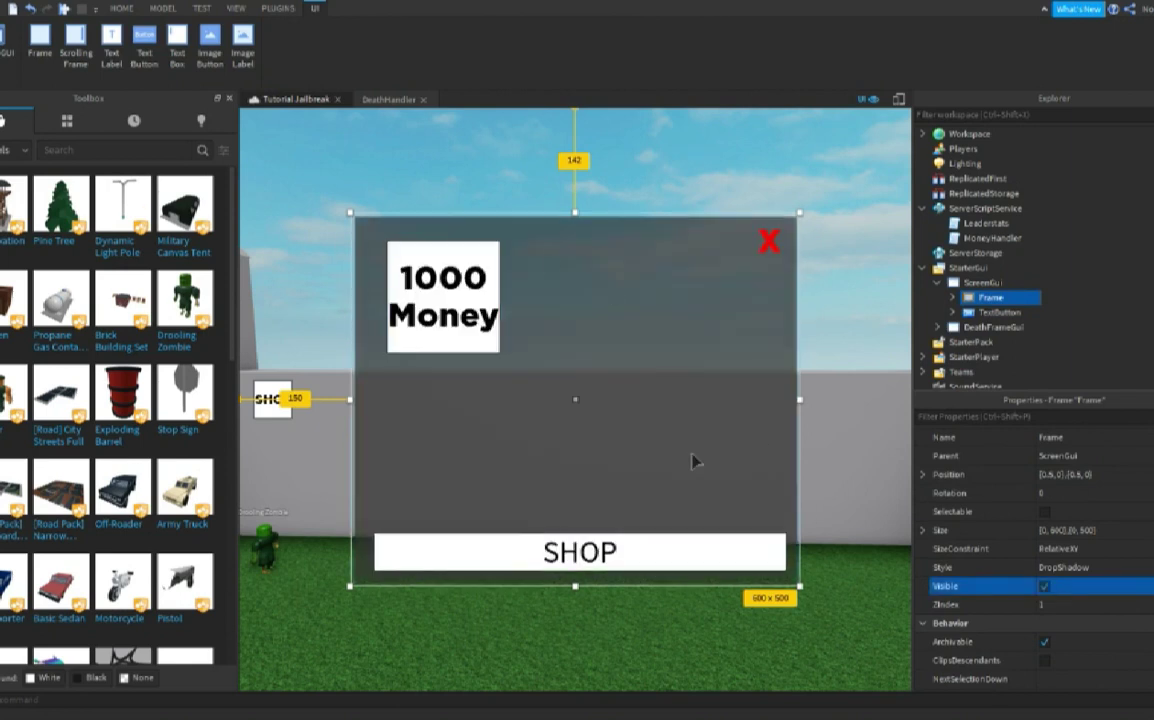
left_click(1044, 586)
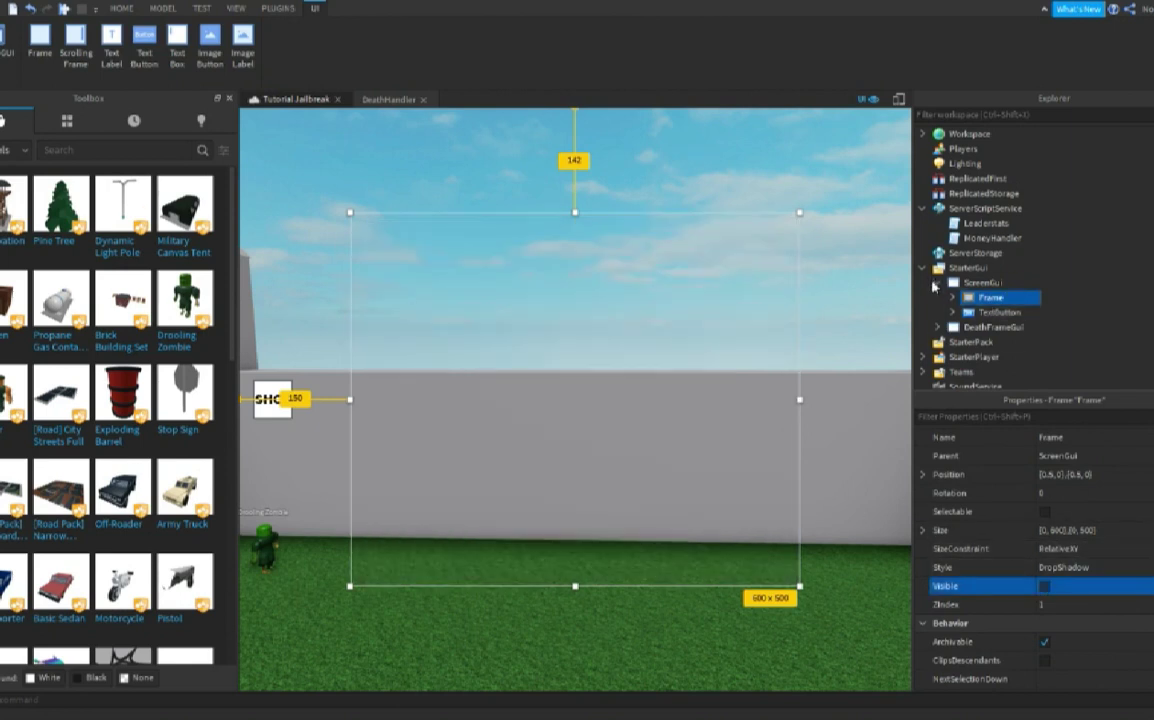
left_click(933, 284)
left_click(922, 268)
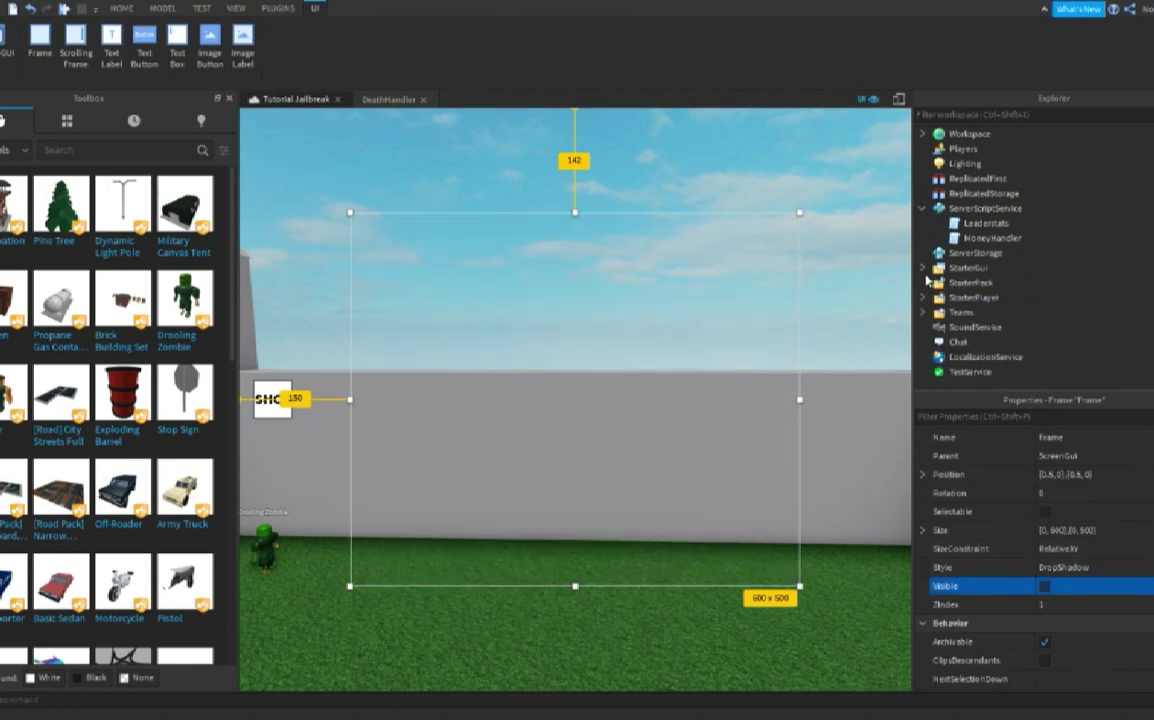
- Rename the Leaderstats script in ServerScriptService to LeaderstatsDataSave
left_click(985, 223)
key("F2")
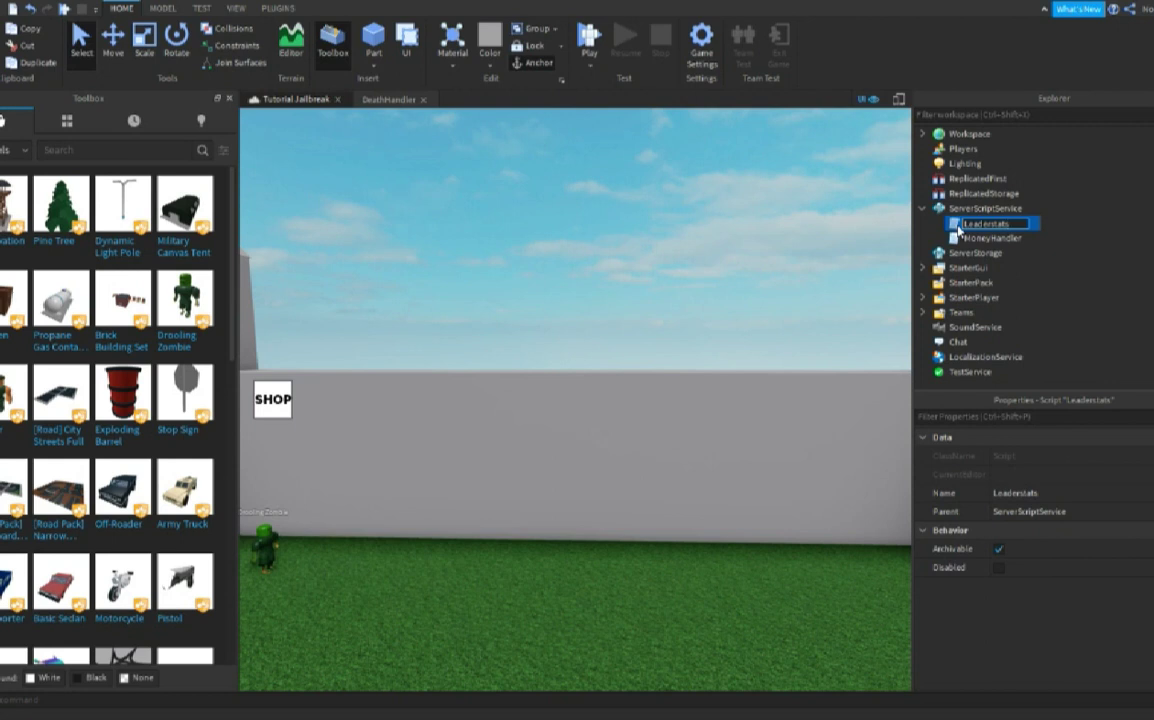
type("DataSave")
key("Return")
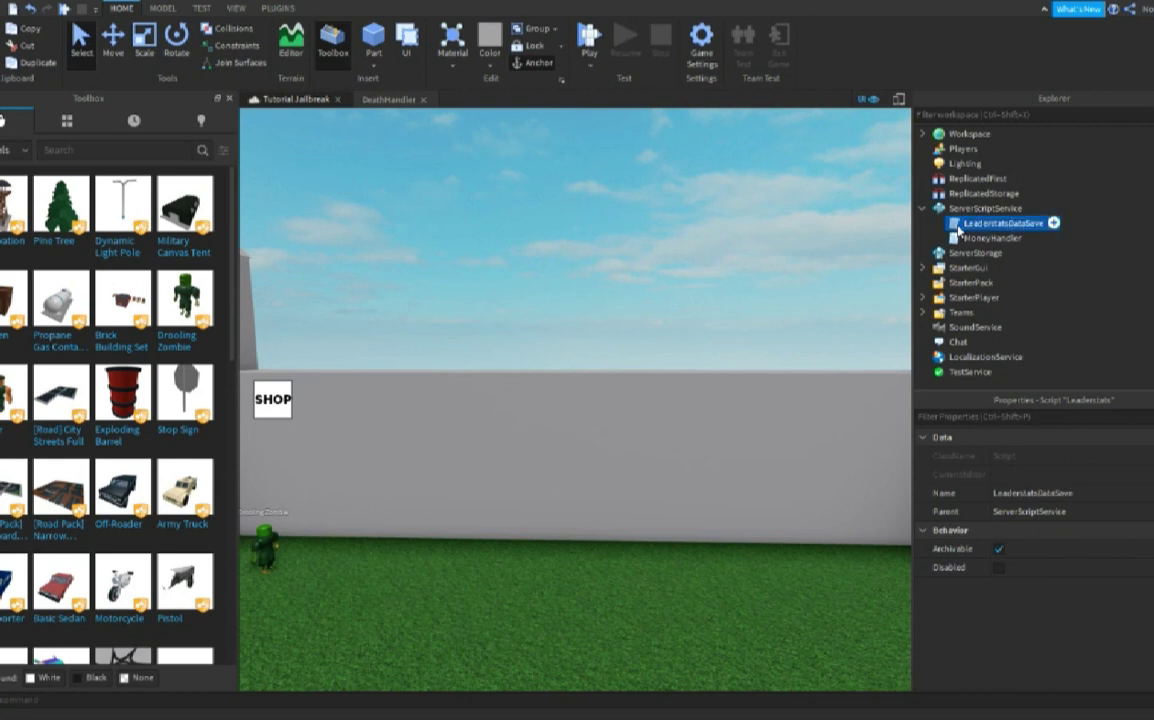
- Open LeaderstatsDataSave and add local dss = game:GetService("DataStoreService") above the PlayerAdded function
double_click(955, 222)
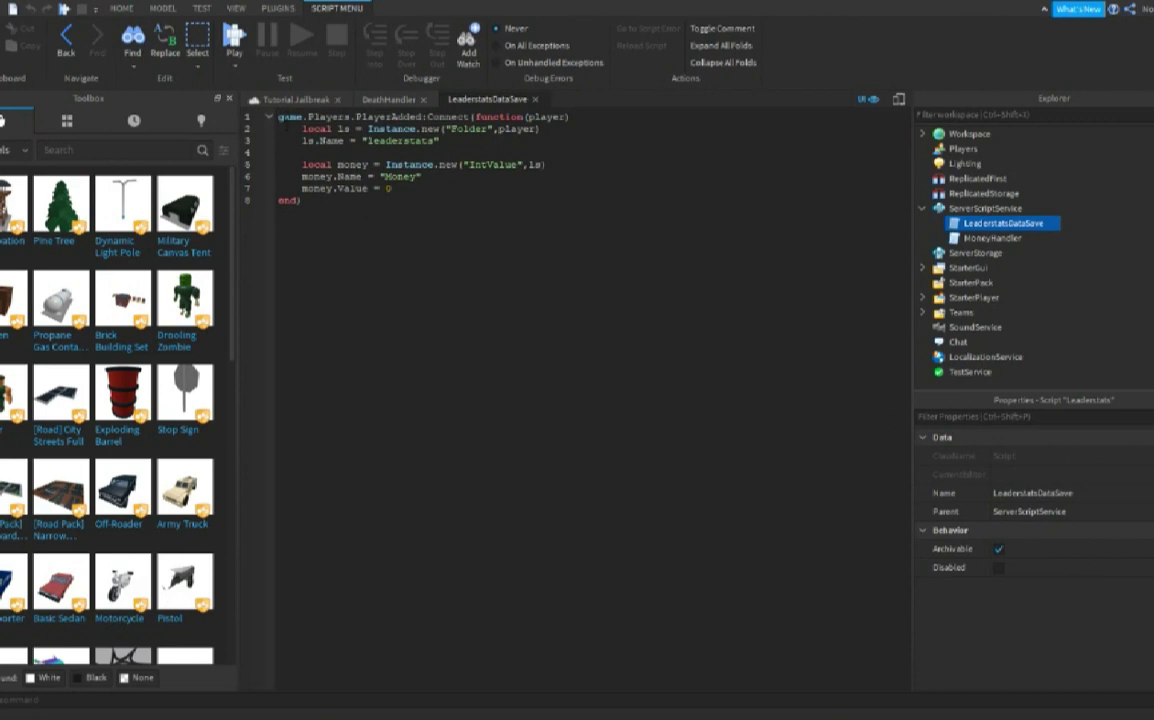
key("Return")
key("Return")
key("Up")
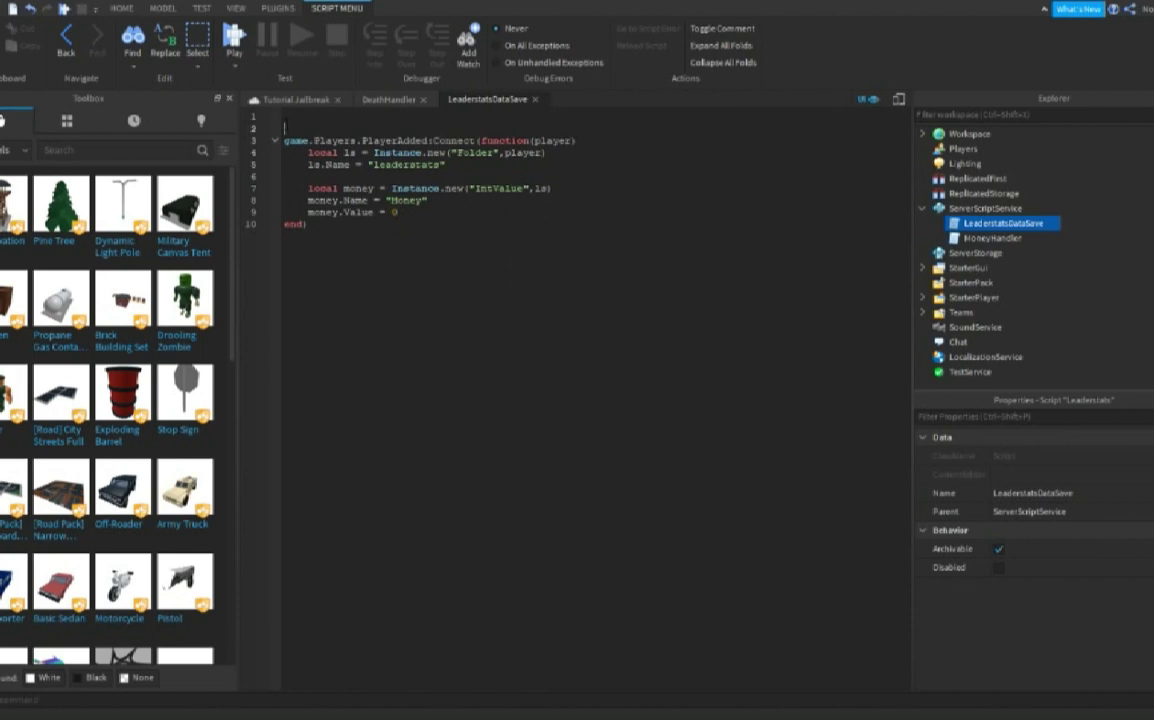
type("local dss = game:GetService()\"DataStoreService\"")
key("Right")
key("Return")
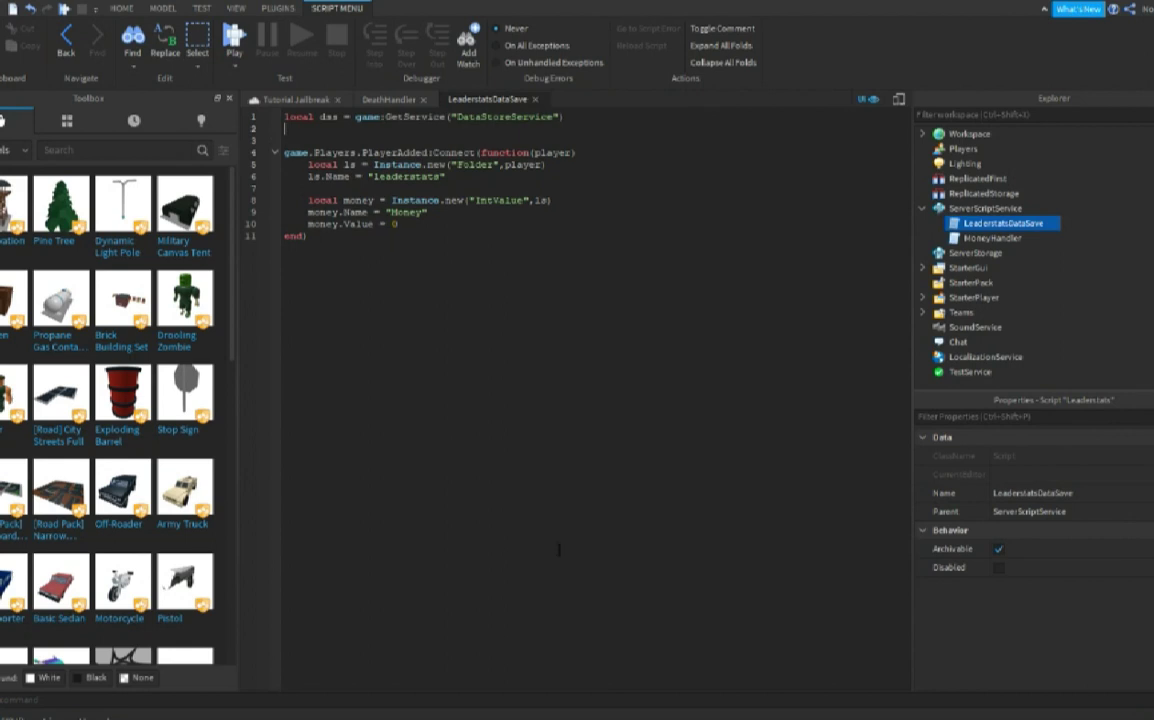